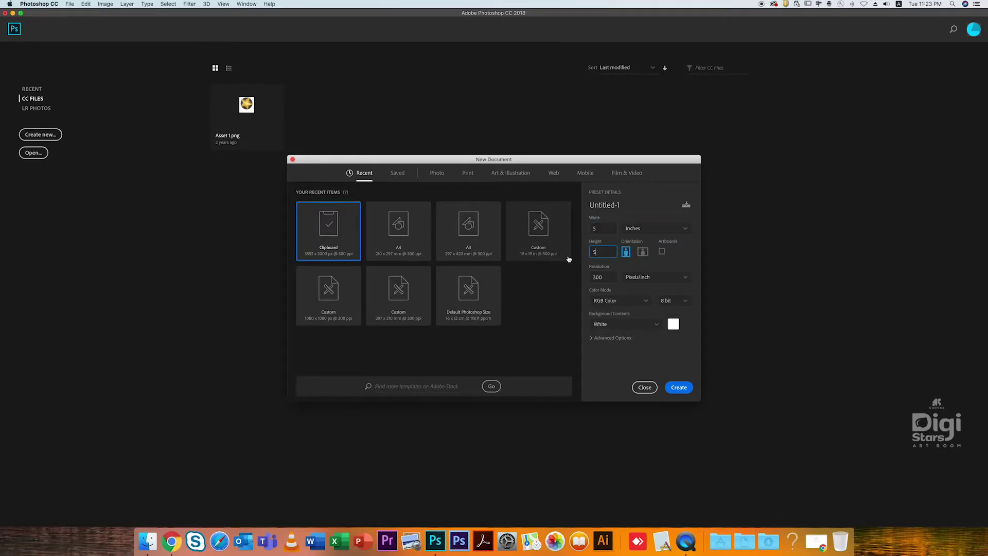
- Create the 5 × 5 inch, 300 ppi document and move the floating toolbox slightly closer to the canvas
{"action": "left_click", "coordinate": [678, 387]}
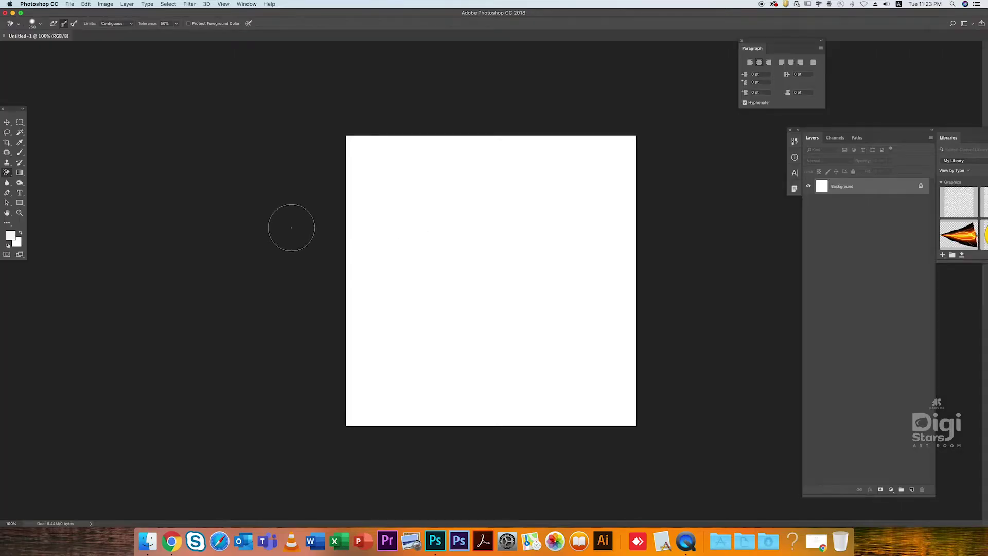
{"action": "left_click", "coordinate": [7, 122]}
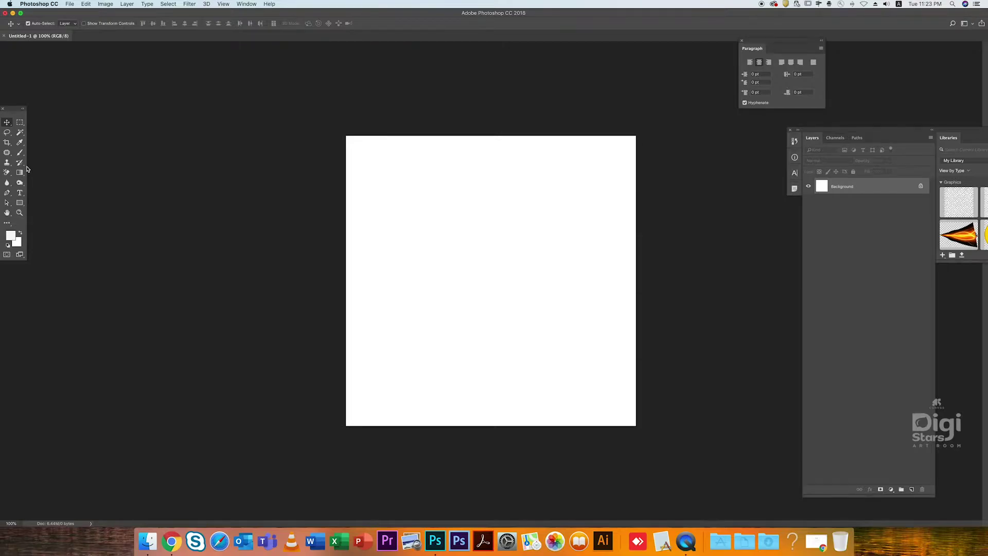
{"action": "left_click", "coordinate": [9, 175]}
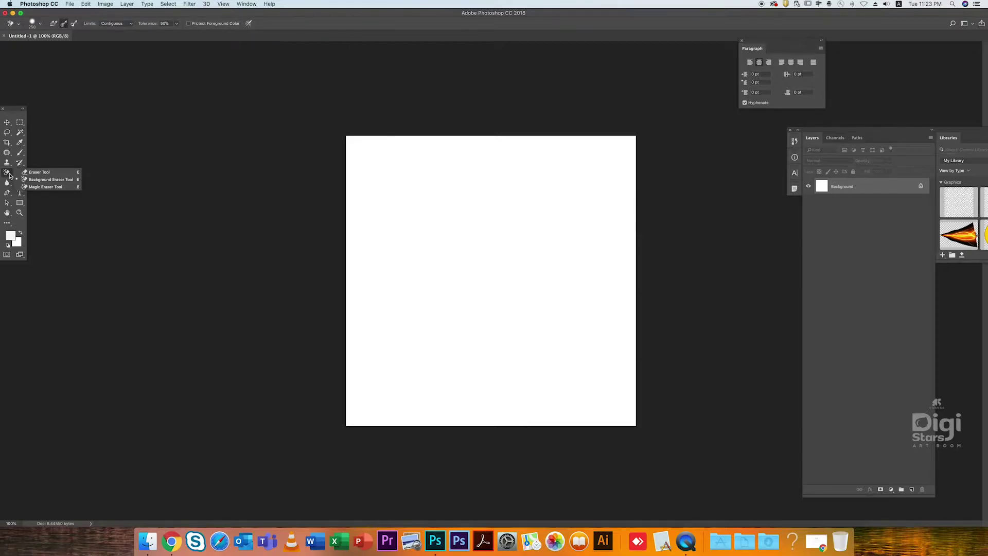
{"action": "left_click", "coordinate": [61, 117]}
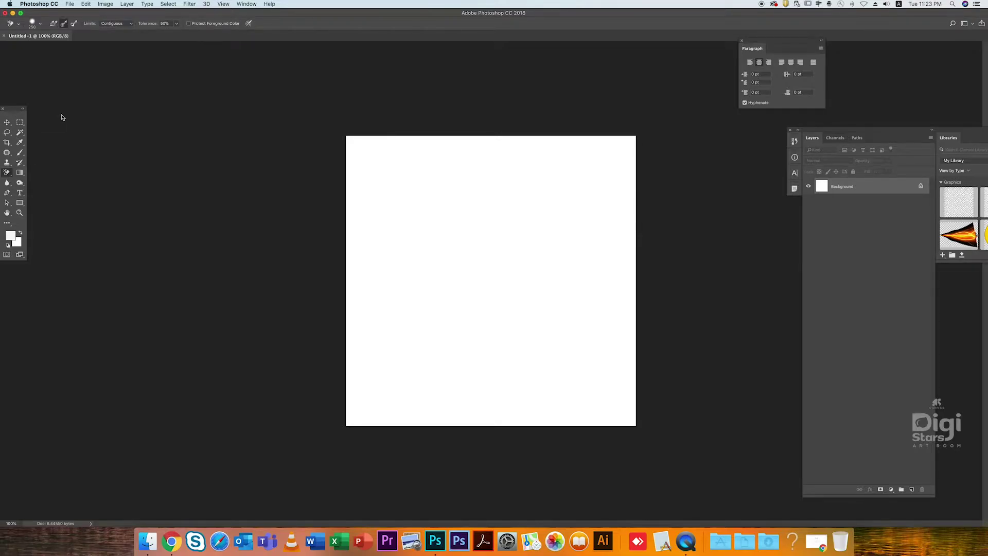
{"action": "left_click_drag", "start_coordinate": [15, 111], "coordinate": [53, 117]}
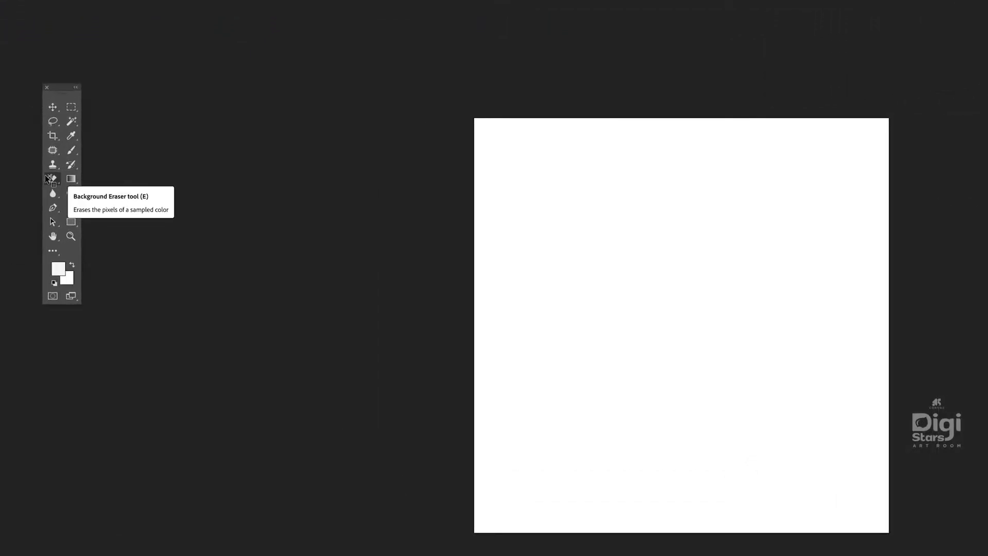
- Switch from the Background Eraser to the standard Eraser Tool
{"action": "left_click", "coordinate": [57, 183]}
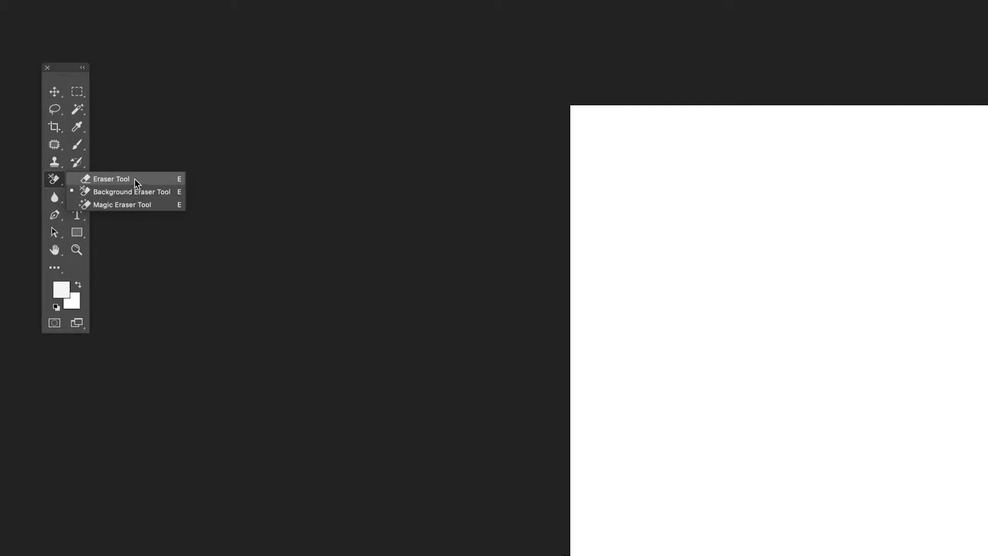
{"action": "left_click", "coordinate": [112, 180]}
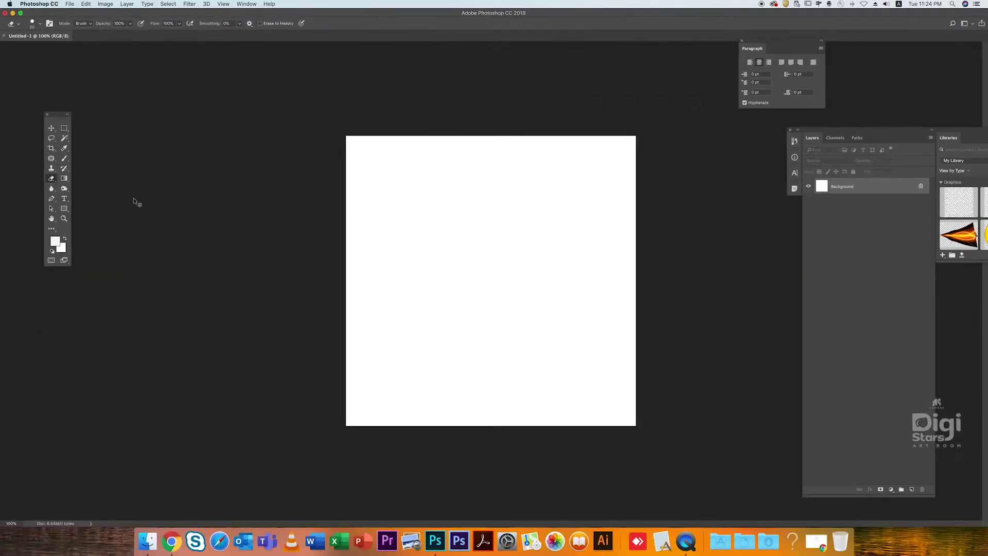
- Set the foreground color to dark blue, R 11, G 11, B 169
{"action": "key", "text": "b"}
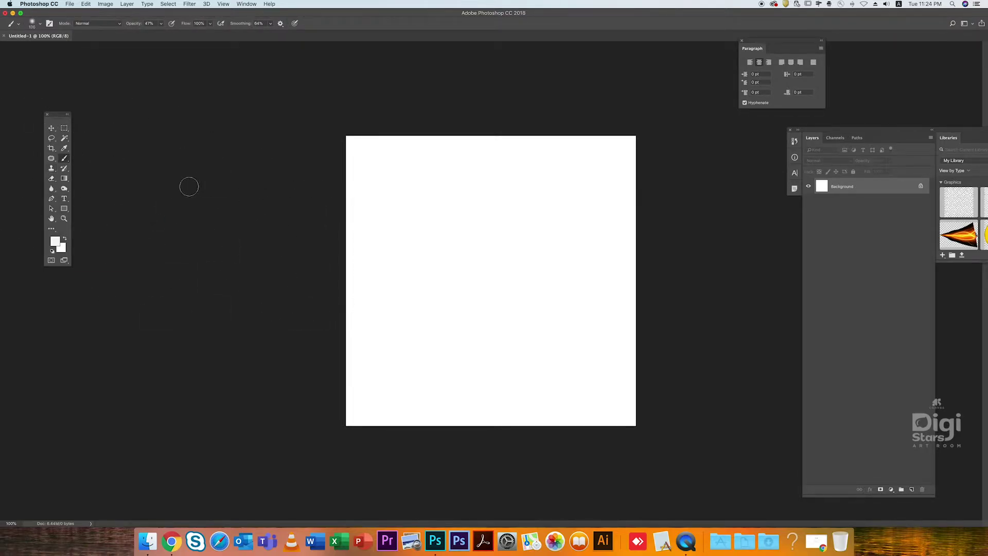
{"action": "left_click", "coordinate": [57, 243]}
{"action": "left_click", "coordinate": [570, 315]}
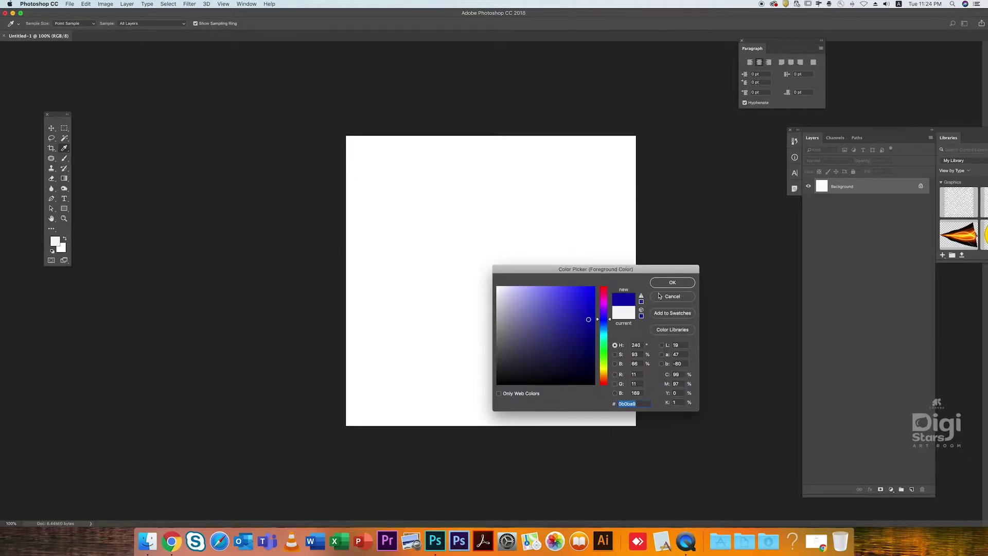
{"action": "left_click", "coordinate": [666, 283]}
- Marquee a wide rectangle in the upper middle of the canvas and fill it with dark blue on a new layer
{"action": "left_click", "coordinate": [63, 129]}
{"action": "left_click_drag", "start_coordinate": [393, 207], "coordinate": [533, 308]}
{"action": "key", "text": "super+shift+n"}
{"action": "key", "text": "Return"}
{"action": "key", "text": "alt+BackSpace"}
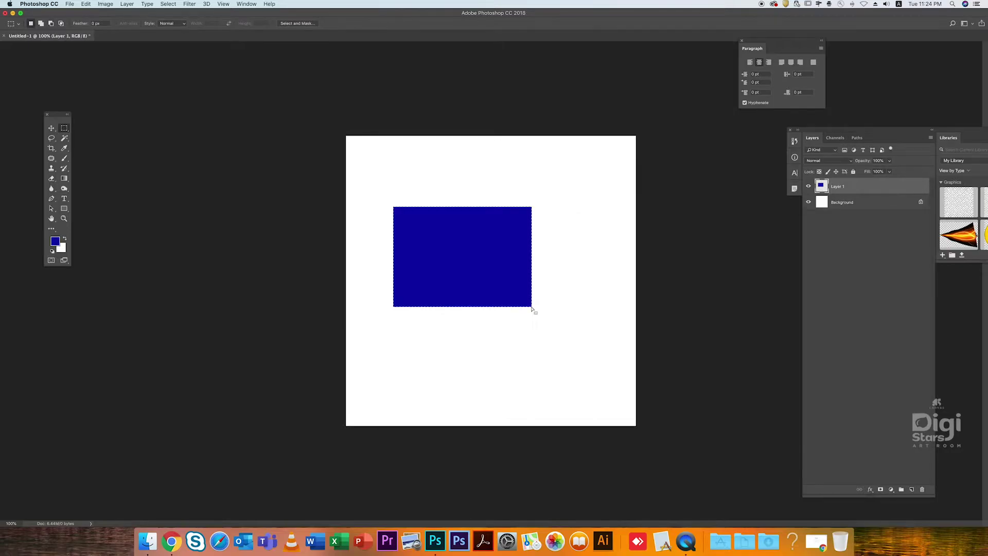
- Add a small olive-filled rectangle overlapping the lower-right part of the blue rectangle on the same layer
{"action": "left_click_drag", "start_coordinate": [484, 262], "coordinate": [520, 317]}
{"action": "key", "text": "alt+BackSpace"}
{"action": "left_click", "coordinate": [55, 241]}
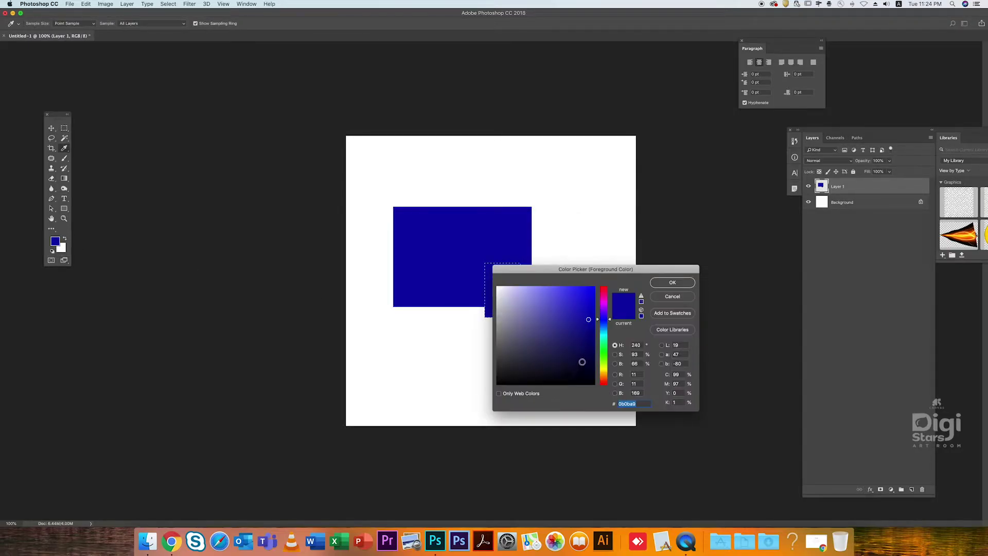
{"action": "left_click", "coordinate": [603, 370]}
{"action": "left_click_drag", "start_coordinate": [578, 334], "coordinate": [577, 311]}
{"action": "left_click", "coordinate": [665, 282]}
{"action": "key", "text": "alt+BackSpace"}
- Paint a soft, semi-transparent olive brush stroke winding from inside the blue rectangle down below it
{"action": "left_click", "coordinate": [64, 158]}
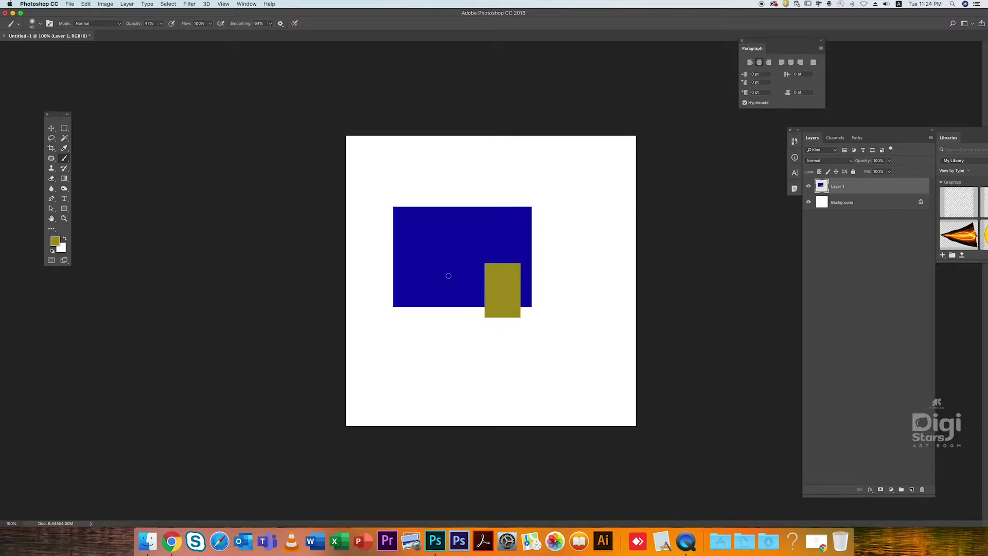
{"action": "mouse_move", "coordinate": [449, 279]}
{"action": "left_mouse_down"}
{"action": "mouse_move", "coordinate": [452, 351]}
{"action": "mouse_move", "coordinate": [456, 315]}
{"action": "left_mouse_up"}
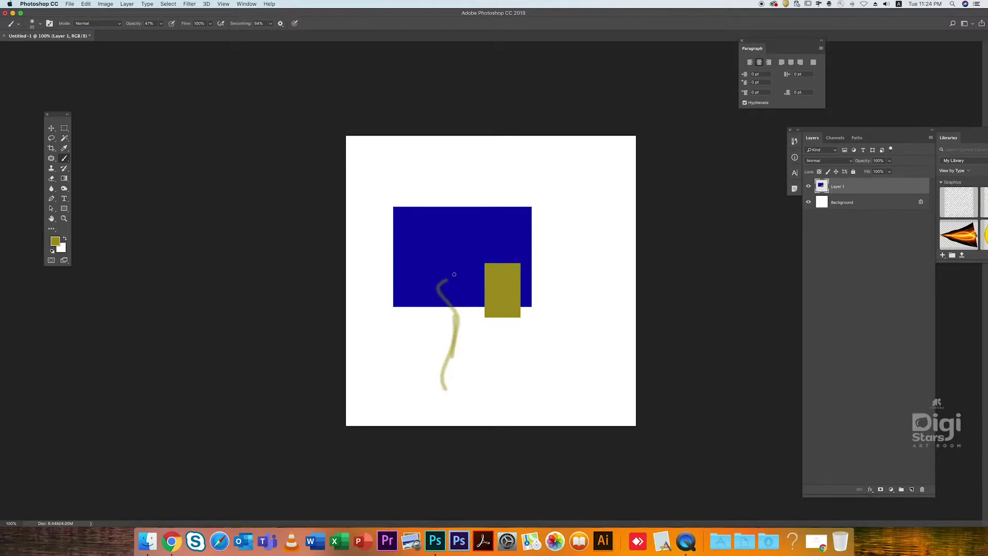
- Set the brush opacity to 100% and choose a hard round brush tip
{"action": "left_click", "coordinate": [161, 23]}
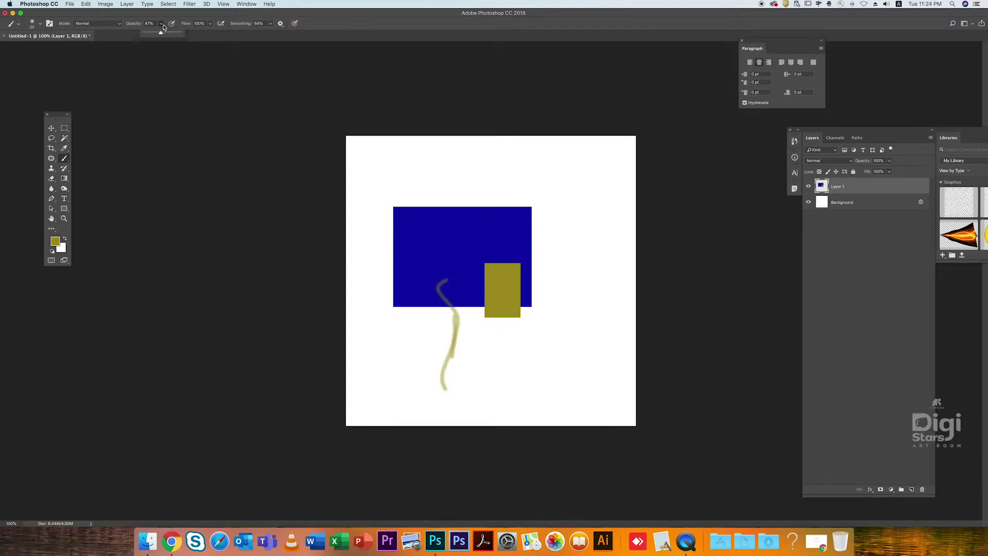
{"action": "right_click", "coordinate": [65, 162]}
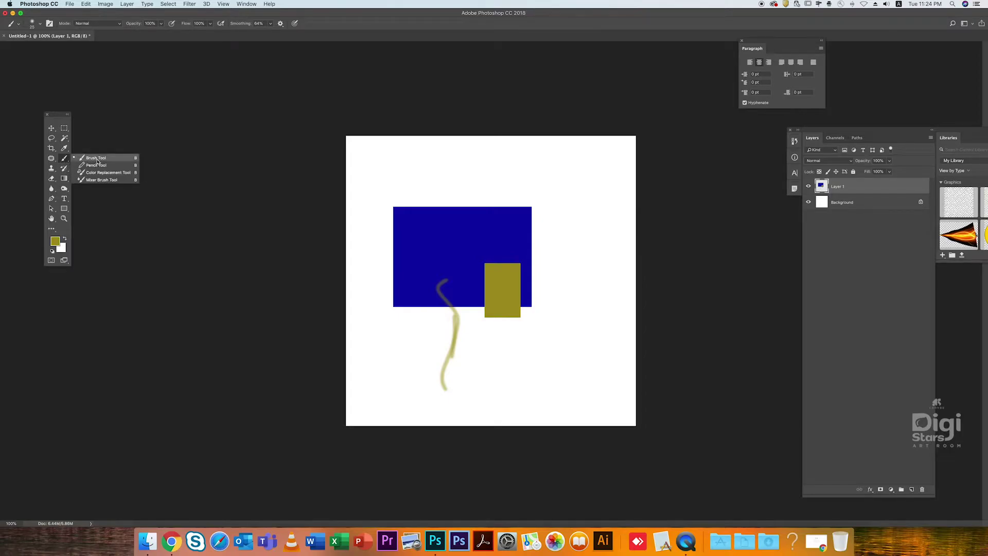
{"action": "left_click", "coordinate": [97, 162]}
{"action": "left_click", "coordinate": [40, 24]}
{"action": "left_click_drag", "start_coordinate": [45, 65], "coordinate": [48, 66]}
- Paint several short opaque olive strokes across the blue and olive rectangles and near the blue rectangle's upper-right corner
{"action": "left_click_drag", "start_coordinate": [430, 271], "coordinate": [426, 351]}
{"action": "left_click_drag", "start_coordinate": [458, 284], "coordinate": [480, 309]}
{"action": "left_click_drag", "start_coordinate": [518, 342], "coordinate": [526, 266]}
{"action": "left_click_drag", "start_coordinate": [542, 212], "coordinate": [559, 190]}
{"action": "left_click_drag", "start_coordinate": [484, 223], "coordinate": [499, 225]}
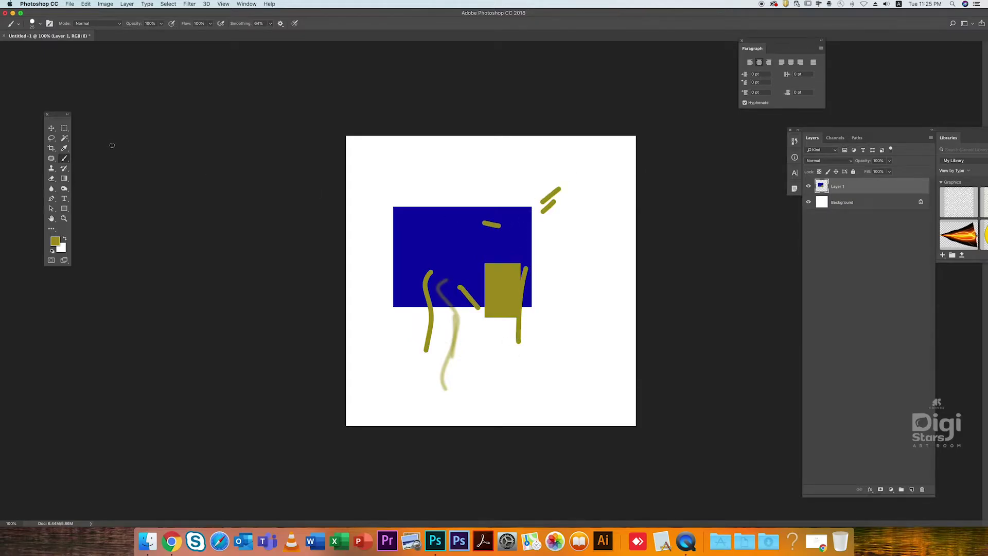
{"action": "left_click", "coordinate": [51, 127]}
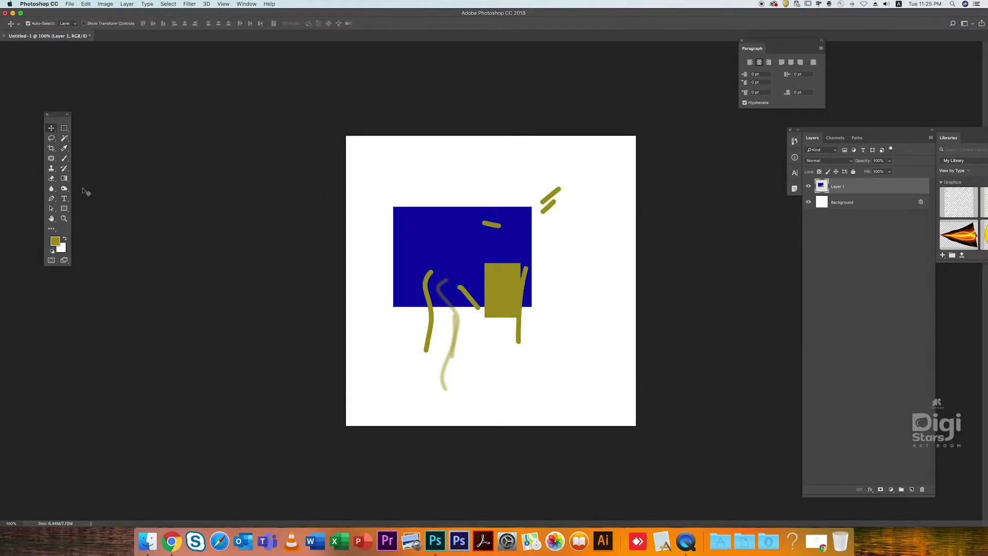
- Enlarge the hard Eraser to 90 px and erase the faint stroke's lower end and a winding path through both rectangles
{"action": "left_click", "coordinate": [51, 179]}
{"action": "key", "text": "bracketright"}
{"action": "key", "text": "bracketright"}
{"action": "key", "text": "bracketright"}
{"action": "left_click_drag", "start_coordinate": [441, 392], "coordinate": [458, 341]}
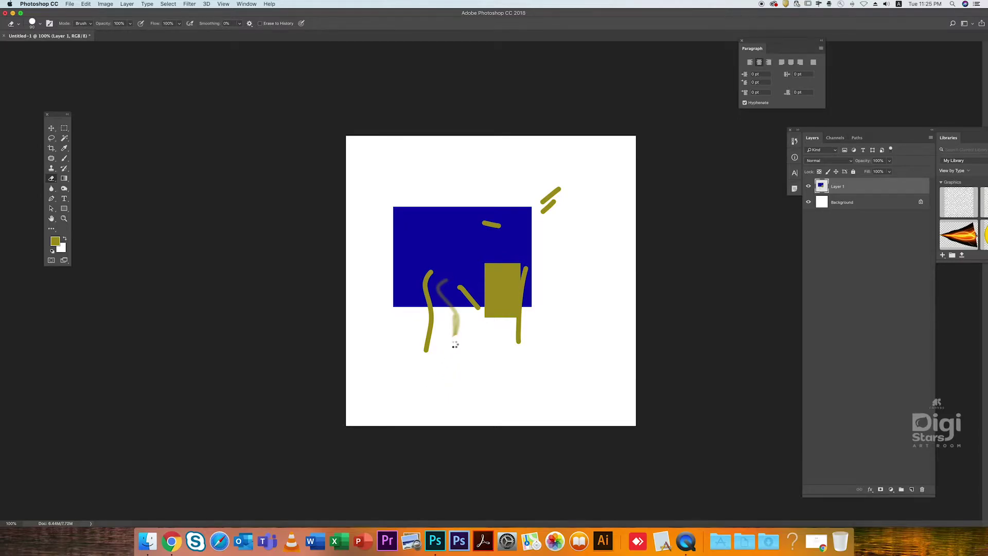
{"action": "mouse_move", "coordinate": [447, 352]}
{"action": "left_mouse_down"}
{"action": "mouse_move", "coordinate": [419, 352]}
{"action": "mouse_move", "coordinate": [542, 342]}
{"action": "mouse_move", "coordinate": [416, 350]}
{"action": "mouse_move", "coordinate": [576, 343]}
{"action": "mouse_move", "coordinate": [417, 345]}
{"action": "mouse_move", "coordinate": [574, 339]}
{"action": "mouse_move", "coordinate": [466, 342]}
{"action": "mouse_move", "coordinate": [550, 319]}
{"action": "mouse_move", "coordinate": [472, 340]}
{"action": "mouse_move", "coordinate": [535, 320]}
{"action": "mouse_move", "coordinate": [536, 293]}
{"action": "mouse_move", "coordinate": [511, 318]}
{"action": "mouse_move", "coordinate": [489, 240]}
{"action": "mouse_move", "coordinate": [461, 240]}
{"action": "mouse_move", "coordinate": [471, 246]}
{"action": "mouse_move", "coordinate": [457, 245]}
{"action": "mouse_move", "coordinate": [458, 267]}
{"action": "mouse_move", "coordinate": [443, 246]}
{"action": "mouse_move", "coordinate": [466, 235]}
{"action": "mouse_move", "coordinate": [444, 234]}
{"action": "left_mouse_up"}
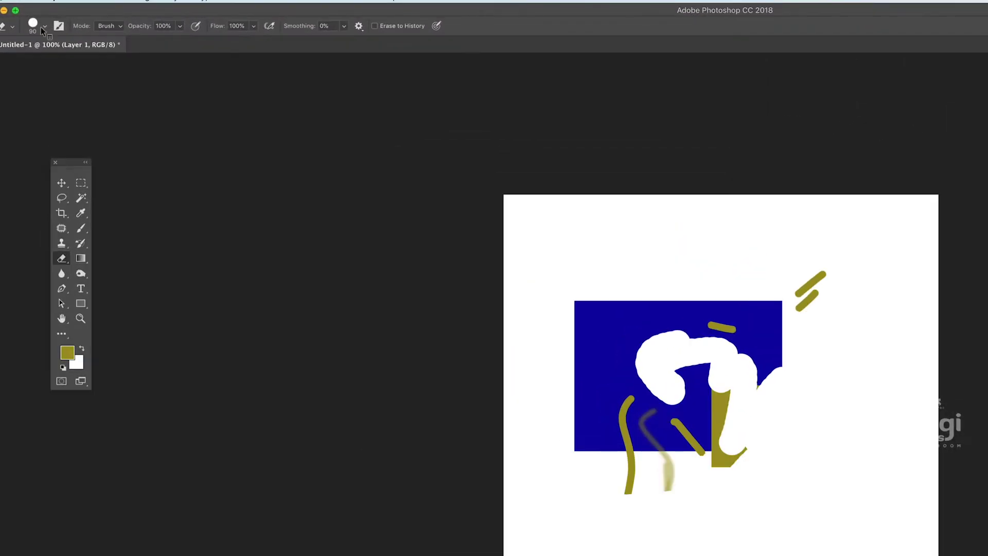
- Switch the Eraser to the Soft Round tip with 0% hardness and erase soft-edged strokes across the blue rectangle
{"action": "left_click", "coordinate": [40, 24]}
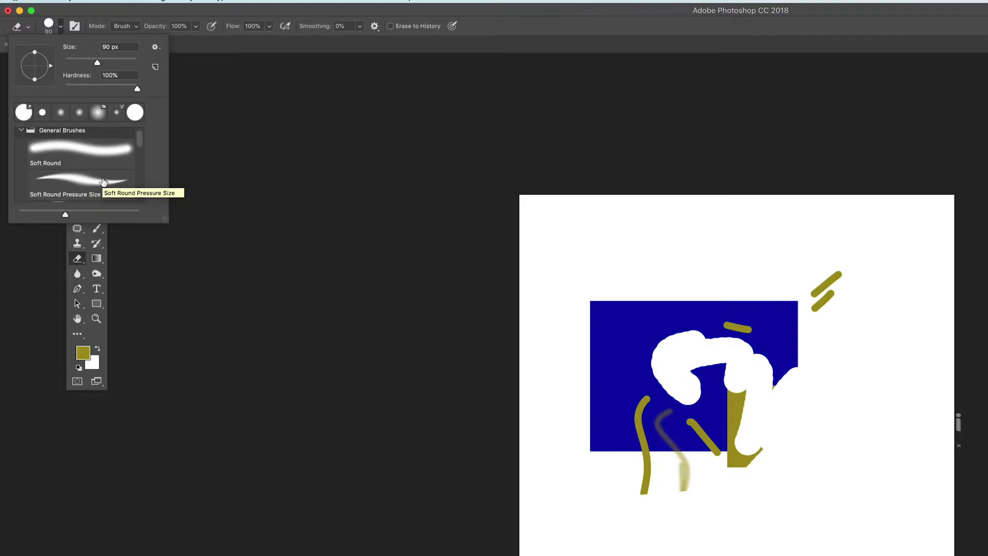
{"action": "left_click", "coordinate": [96, 153]}
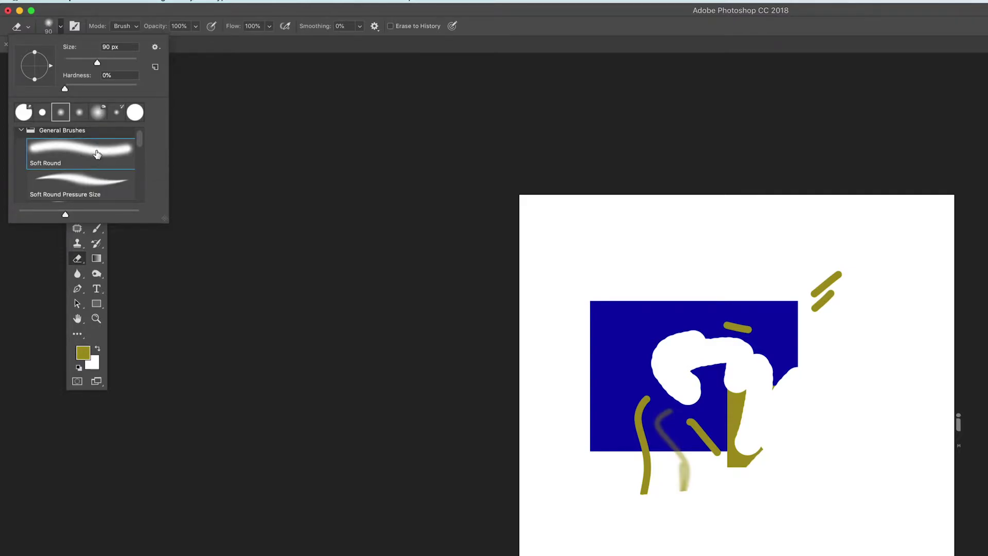
{"action": "left_click", "coordinate": [533, 292]}
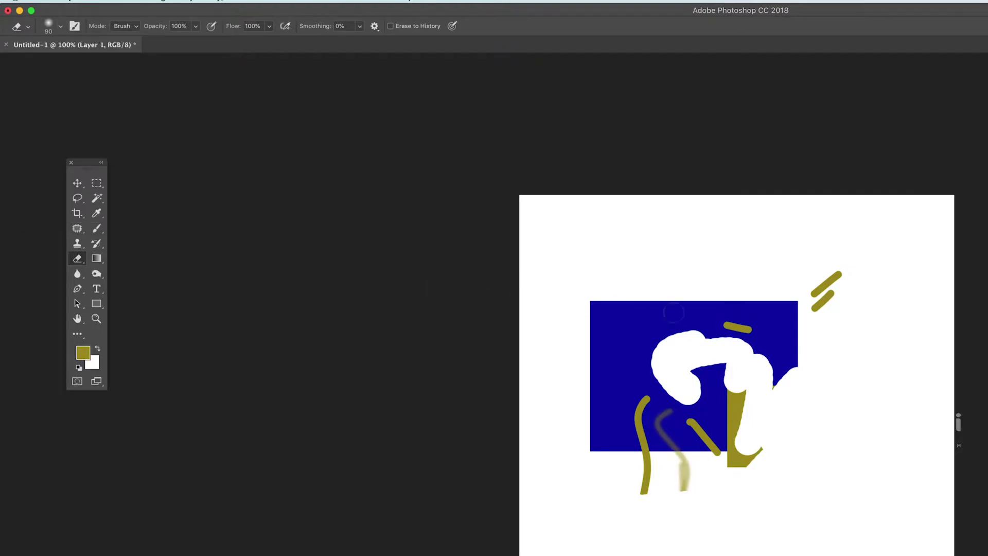
{"action": "mouse_move", "coordinate": [727, 297]}
{"action": "left_mouse_down"}
{"action": "mouse_move", "coordinate": [650, 314]}
{"action": "mouse_move", "coordinate": [721, 287]}
{"action": "left_mouse_up"}
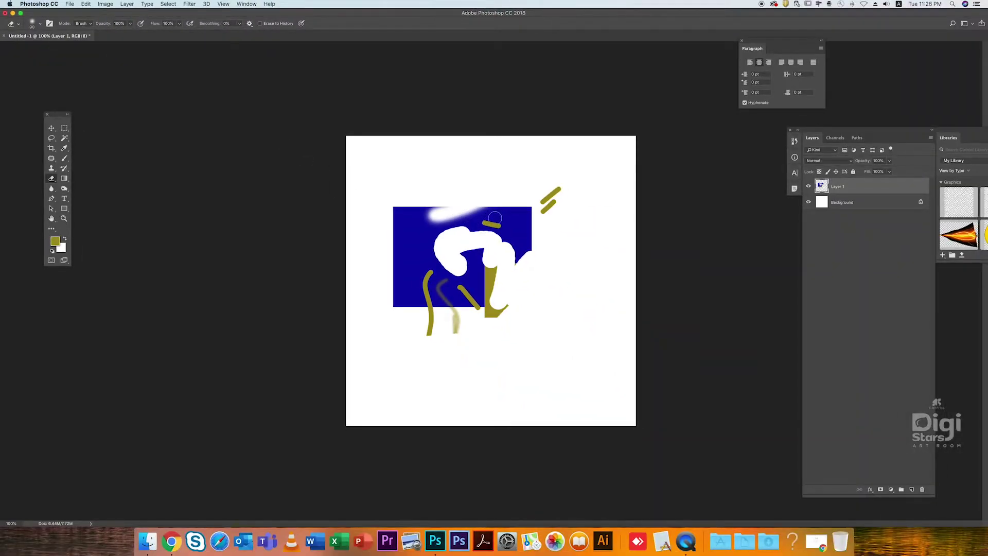
{"action": "mouse_move", "coordinate": [543, 192]}
{"action": "left_mouse_down"}
{"action": "mouse_move", "coordinate": [549, 241]}
{"action": "mouse_move", "coordinate": [548, 171]}
{"action": "mouse_move", "coordinate": [555, 231]}
{"action": "mouse_move", "coordinate": [554, 178]}
{"action": "mouse_move", "coordinate": [444, 323]}
{"action": "left_mouse_up"}
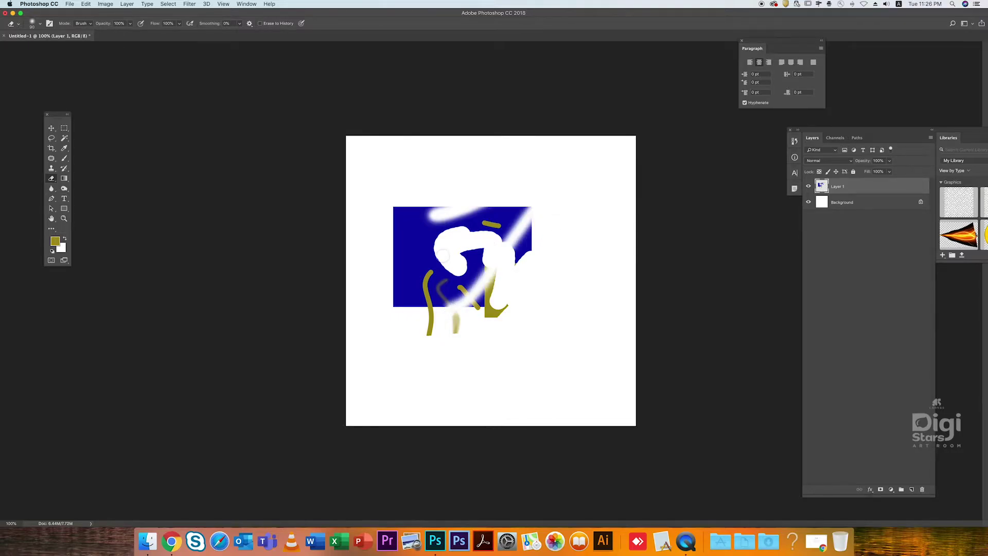
- Return the Eraser to the Hard Round tip with 100% hardness and erase the rest of the painted shapes
{"action": "left_click", "coordinate": [40, 24]}
{"action": "left_click", "coordinate": [86, 81]}
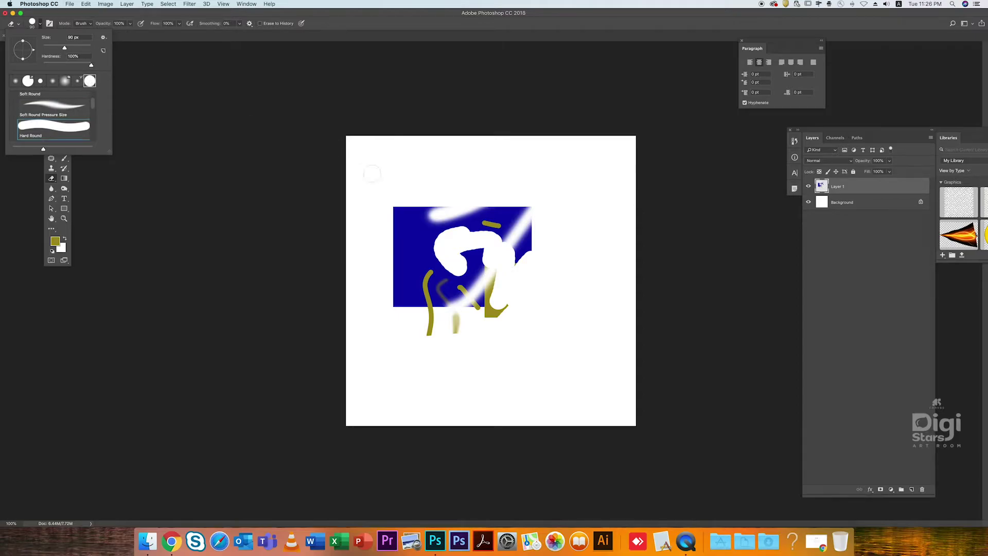
{"action": "left_click", "coordinate": [406, 198]}
{"action": "mouse_move", "coordinate": [406, 198]}
{"action": "left_mouse_down"}
{"action": "mouse_move", "coordinate": [423, 194]}
{"action": "mouse_move", "coordinate": [423, 309]}
{"action": "mouse_move", "coordinate": [479, 301]}
{"action": "mouse_move", "coordinate": [497, 314]}
{"action": "mouse_move", "coordinate": [522, 242]}
{"action": "mouse_move", "coordinate": [360, 233]}
{"action": "mouse_move", "coordinate": [434, 204]}
{"action": "mouse_move", "coordinate": [489, 204]}
{"action": "mouse_move", "coordinate": [492, 232]}
{"action": "left_mouse_up"}
{"action": "left_click_drag", "start_coordinate": [461, 281], "coordinate": [492, 286]}
- Activate the Background Eraser Tool
{"action": "left_click", "coordinate": [51, 129]}
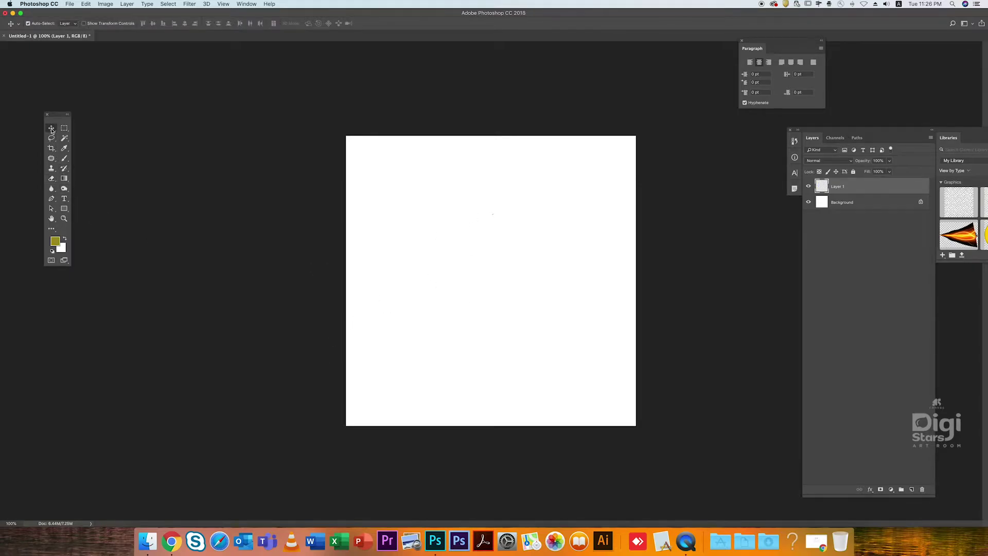
{"action": "left_click_drag", "start_coordinate": [53, 180], "coordinate": [99, 190]}
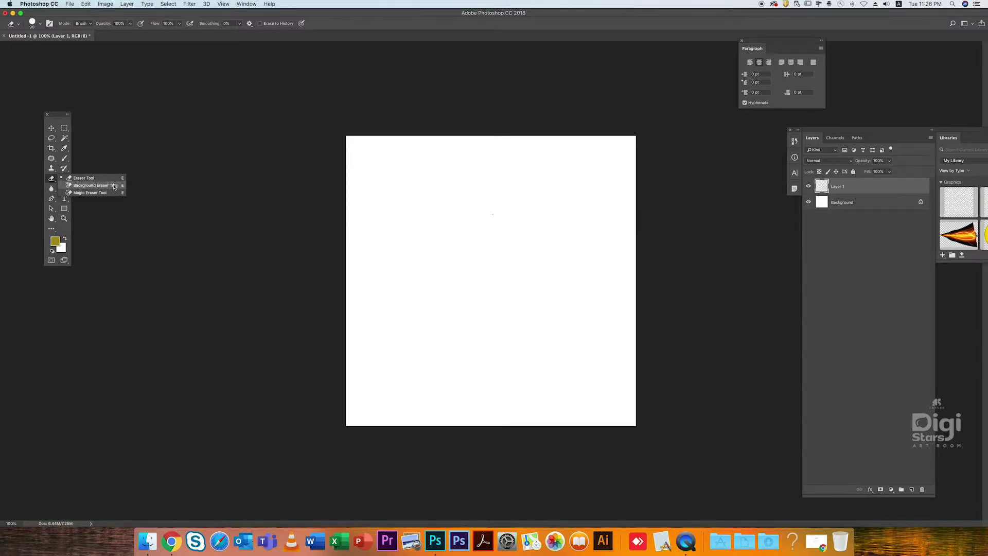
{"action": "left_click_drag", "start_coordinate": [114, 187], "coordinate": [114, 187]}
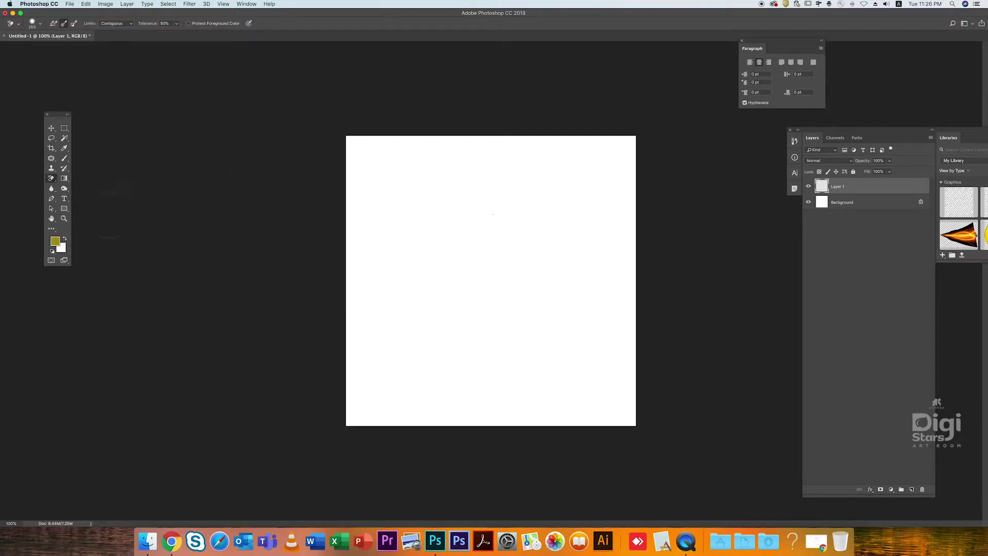
- Marquee a large rectangle mid-canvas and fill it with light yellow-green, R 209, G 255, B 97, on a new layer
{"action": "left_click", "coordinate": [64, 127]}
{"action": "left_click_drag", "start_coordinate": [409, 206], "coordinate": [596, 370]}
{"action": "key", "text": "super+shift+n"}
{"action": "key", "text": "Return"}
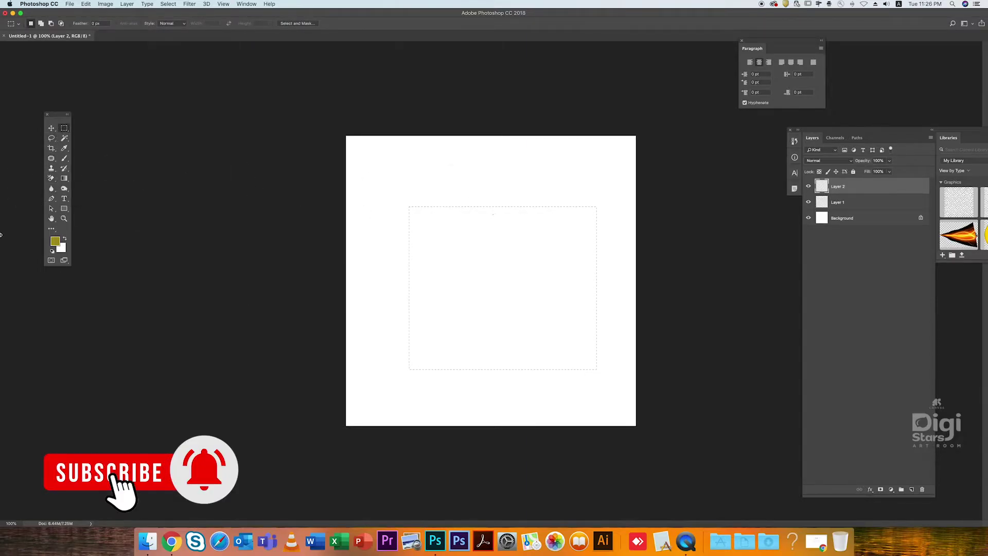
{"action": "left_click", "coordinate": [55, 241]}
{"action": "left_click", "coordinate": [604, 364]}
{"action": "left_click_drag", "start_coordinate": [568, 302], "coordinate": [558, 281]}
{"action": "left_click", "coordinate": [672, 282]}
{"action": "key", "text": "alt+BackSpace"}
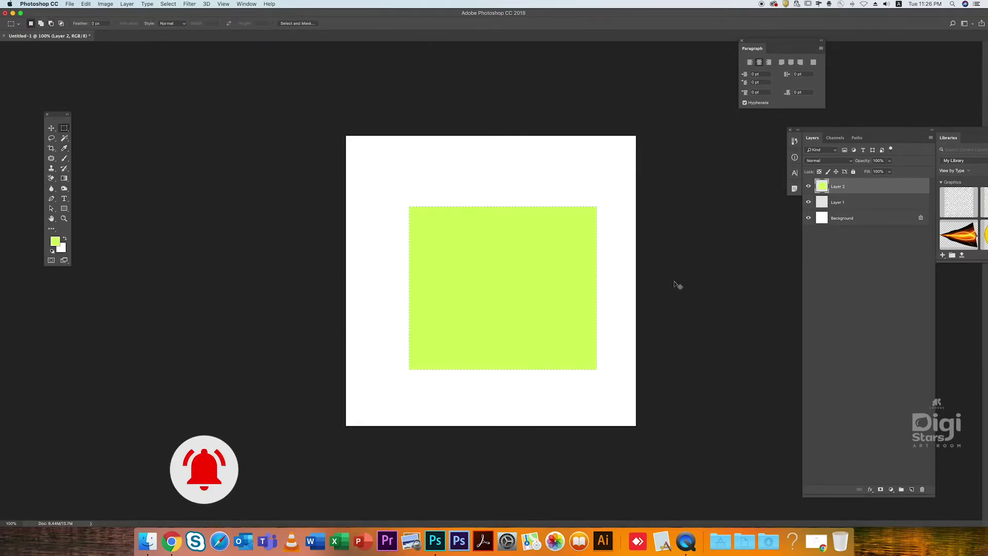
- Deselect and shift the yellow-green rectangle slightly to the left on the canvas
{"action": "key", "text": "v"}
{"action": "left_click_drag", "start_coordinate": [463, 255], "coordinate": [437, 256]}
{"action": "left_click_drag", "start_coordinate": [522, 324], "coordinate": [531, 324]}
- Refill the rectangle with a more saturated lime green
{"action": "key", "text": "i"}
{"action": "left_click", "coordinate": [54, 241]}
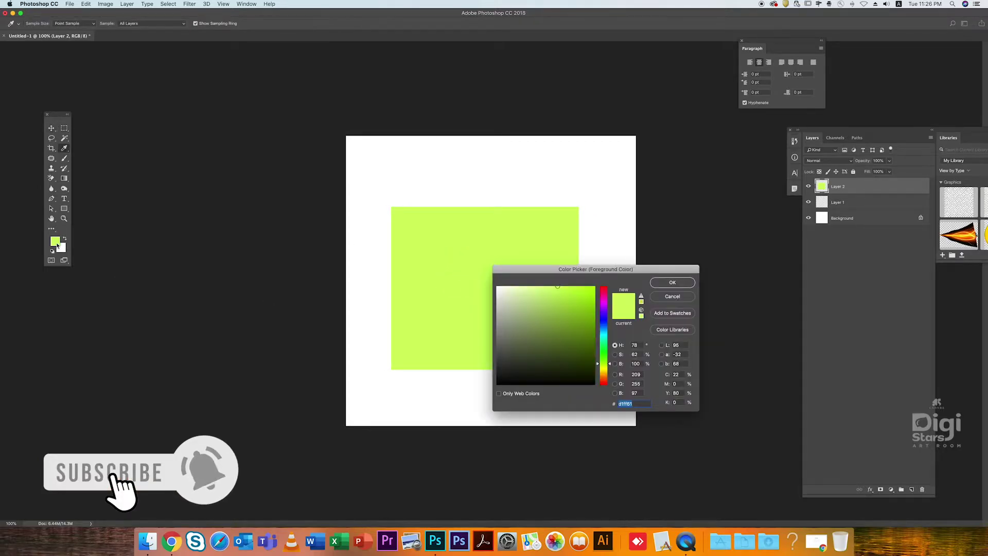
{"action": "left_click", "coordinate": [572, 290]}
{"action": "left_click", "coordinate": [673, 282]}
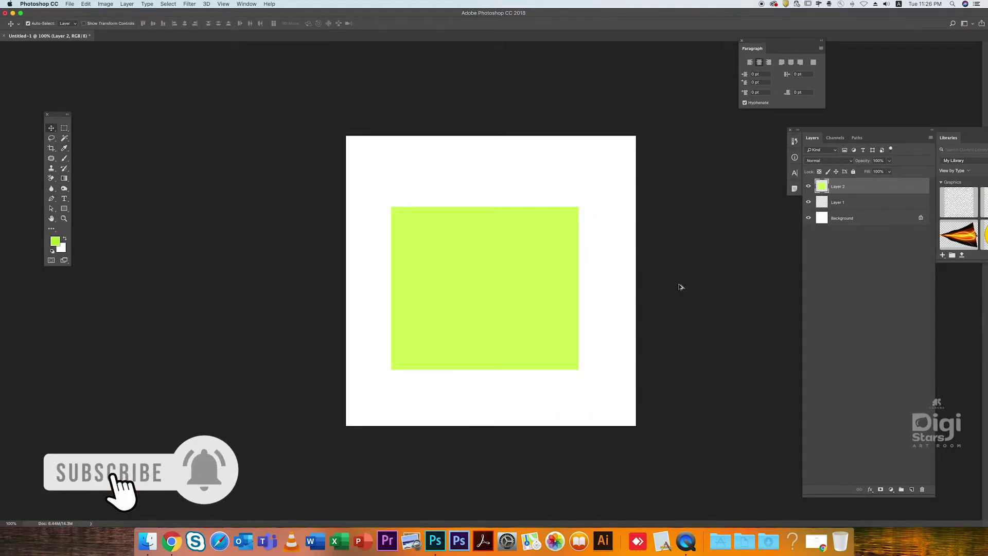
{"action": "key", "text": "alt+BackSpace"}
- Set the foreground color to a strong red for the brush
{"action": "left_click", "coordinate": [64, 148]}
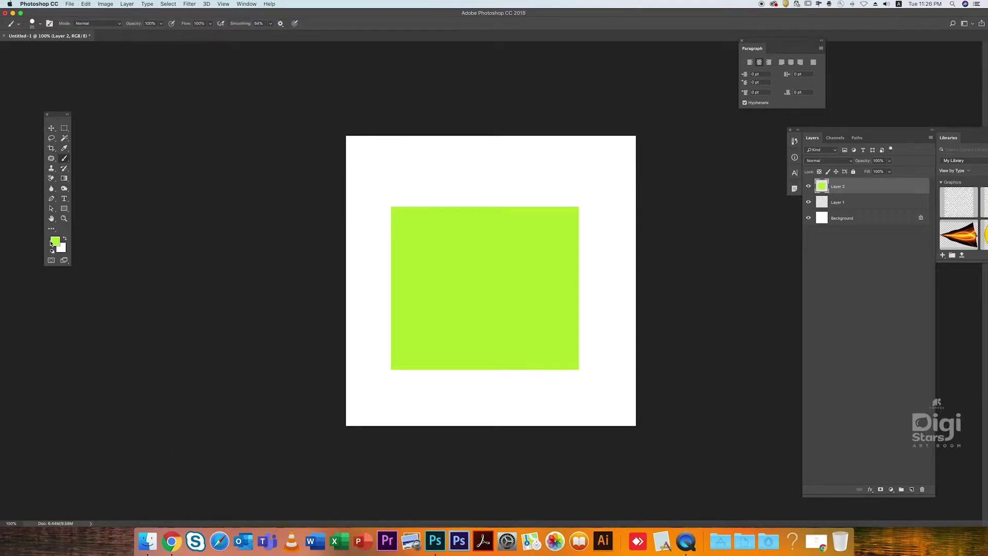
{"action": "left_click", "coordinate": [54, 241]}
{"action": "left_click", "coordinate": [603, 381]}
{"action": "left_click", "coordinate": [585, 301]}
{"action": "left_click", "coordinate": [672, 282]}
- Paint winding red brush strokes, short dashes and dots across the lime green rectangle
{"action": "key", "text": "b"}
{"action": "mouse_move", "coordinate": [438, 252]}
{"action": "left_mouse_down"}
{"action": "mouse_move", "coordinate": [422, 319]}
{"action": "mouse_move", "coordinate": [470, 312]}
{"action": "mouse_move", "coordinate": [511, 339]}
{"action": "left_mouse_up"}
{"action": "left_click_drag", "start_coordinate": [508, 285], "coordinate": [511, 281]}
{"action": "mouse_move", "coordinate": [531, 246]}
{"action": "left_mouse_down"}
{"action": "mouse_move", "coordinate": [502, 316]}
{"action": "mouse_move", "coordinate": [480, 281]}
{"action": "left_mouse_up"}
{"action": "mouse_move", "coordinate": [434, 257]}
{"action": "left_mouse_down"}
{"action": "mouse_move", "coordinate": [466, 266]}
{"action": "mouse_move", "coordinate": [492, 260]}
{"action": "left_mouse_up"}
{"action": "left_click_drag", "start_coordinate": [535, 290], "coordinate": [569, 278]}
{"action": "left_click_drag", "start_coordinate": [573, 312], "coordinate": [566, 320]}
{"action": "left_click", "coordinate": [543, 329]}
{"action": "left_click", "coordinate": [523, 306]}
{"action": "left_click_drag", "start_coordinate": [445, 312], "coordinate": [440, 318]}
{"action": "left_click", "coordinate": [410, 323]}
- Move the painted rectangle slightly up and right, and activate the Background Eraser Tool
{"action": "left_click", "coordinate": [51, 127]}
{"action": "mouse_move", "coordinate": [422, 257]}
{"action": "left_mouse_down"}
{"action": "mouse_move", "coordinate": [485, 212]}
{"action": "mouse_move", "coordinate": [450, 225]}
{"action": "mouse_move", "coordinate": [427, 252]}
{"action": "left_mouse_up"}
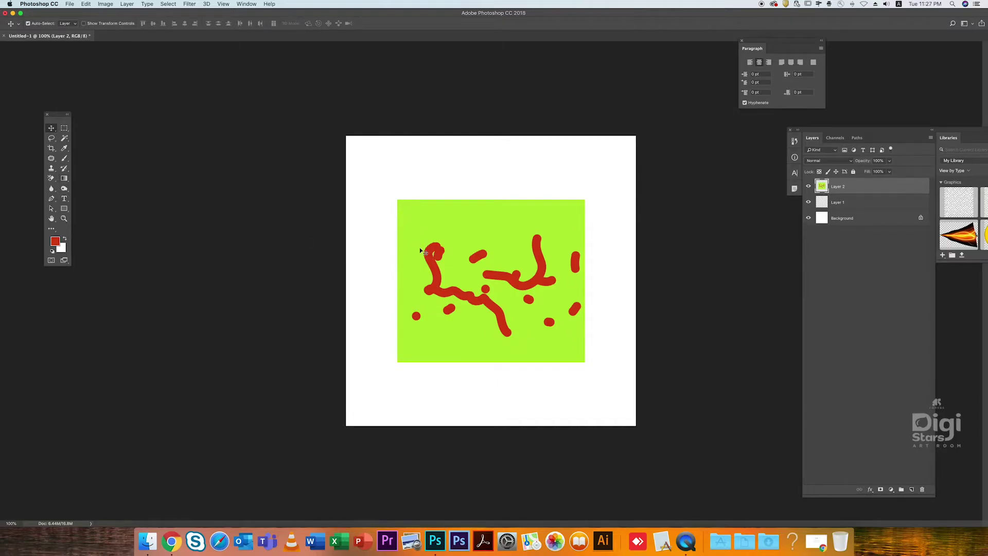
{"action": "left_click_drag", "start_coordinate": [51, 180], "coordinate": [85, 186]}
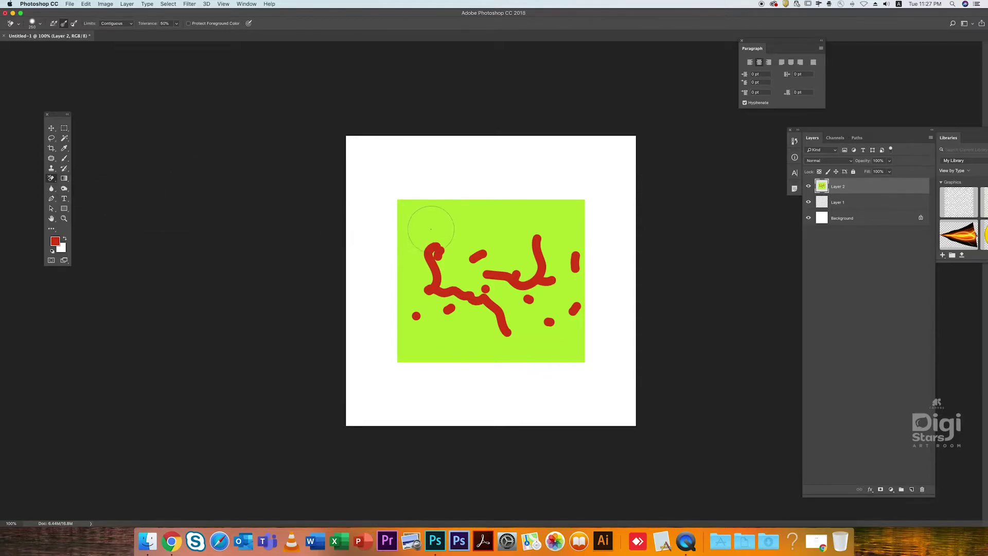
- Set the Background Eraser's brush size to 100 and erase all the lime green around the red strokes
{"action": "key", "text": "bracketright"}
{"action": "key", "text": "bracketright"}
{"action": "key", "text": "bracketright"}
{"action": "key", "text": "bracketright"}
{"action": "key", "text": "bracketright"}
{"action": "key", "text": "bracketright"}
{"action": "key", "text": "bracketright"}
{"action": "key", "text": "bracketright"}
{"action": "key", "text": "bracketright"}
{"action": "key", "text": "bracketleft"}
{"action": "key", "text": "bracketleft"}
{"action": "key", "text": "bracketleft"}
{"action": "key", "text": "bracketleft"}
{"action": "key", "text": "bracketleft"}
{"action": "key", "text": "bracketleft"}
{"action": "key", "text": "bracketleft"}
{"action": "key", "text": "bracketright"}
{"action": "key", "text": "bracketright"}
{"action": "key", "text": "bracketleft"}
{"action": "key", "text": "bracketleft"}
{"action": "key", "text": "bracketleft"}
{"action": "key", "text": "bracketleft"}
{"action": "key", "text": "bracketleft"}
{"action": "key", "text": "bracketleft"}
{"action": "key", "text": "bracketleft"}
{"action": "left_click", "coordinate": [467, 230]}
{"action": "mouse_move", "coordinate": [467, 230]}
{"action": "left_mouse_down"}
{"action": "mouse_move", "coordinate": [435, 255]}
{"action": "mouse_move", "coordinate": [463, 221]}
{"action": "mouse_move", "coordinate": [372, 334]}
{"action": "mouse_move", "coordinate": [464, 295]}
{"action": "mouse_move", "coordinate": [545, 237]}
{"action": "mouse_move", "coordinate": [517, 247]}
{"action": "mouse_move", "coordinate": [502, 268]}
{"action": "mouse_move", "coordinate": [571, 251]}
{"action": "mouse_move", "coordinate": [570, 233]}
{"action": "mouse_move", "coordinate": [556, 243]}
{"action": "mouse_move", "coordinate": [558, 279]}
{"action": "mouse_move", "coordinate": [514, 314]}
{"action": "mouse_move", "coordinate": [467, 332]}
{"action": "mouse_move", "coordinate": [449, 369]}
{"action": "mouse_move", "coordinate": [480, 381]}
{"action": "mouse_move", "coordinate": [590, 280]}
{"action": "mouse_move", "coordinate": [542, 369]}
{"action": "mouse_move", "coordinate": [549, 398]}
{"action": "mouse_move", "coordinate": [578, 396]}
{"action": "mouse_move", "coordinate": [573, 366]}
{"action": "mouse_move", "coordinate": [549, 399]}
{"action": "mouse_move", "coordinate": [535, 374]}
{"action": "mouse_move", "coordinate": [577, 216]}
{"action": "left_mouse_up"}
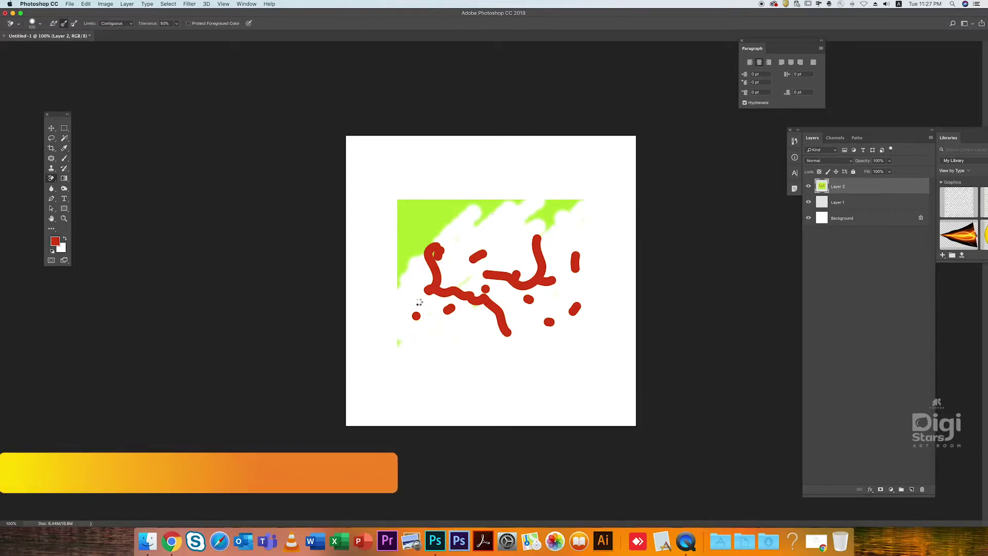
{"action": "mouse_move", "coordinate": [426, 310]}
{"action": "left_mouse_down"}
{"action": "mouse_move", "coordinate": [461, 199]}
{"action": "mouse_move", "coordinate": [418, 178]}
{"action": "mouse_move", "coordinate": [393, 207]}
{"action": "mouse_move", "coordinate": [399, 299]}
{"action": "mouse_move", "coordinate": [385, 309]}
{"action": "mouse_move", "coordinate": [399, 286]}
{"action": "mouse_move", "coordinate": [387, 266]}
{"action": "mouse_move", "coordinate": [483, 203]}
{"action": "mouse_move", "coordinate": [554, 192]}
{"action": "mouse_move", "coordinate": [459, 289]}
{"action": "mouse_move", "coordinate": [442, 332]}
{"action": "mouse_move", "coordinate": [553, 215]}
{"action": "mouse_move", "coordinate": [530, 254]}
{"action": "mouse_move", "coordinate": [588, 194]}
{"action": "left_mouse_up"}
{"action": "mouse_move", "coordinate": [524, 204]}
{"action": "left_mouse_down"}
{"action": "mouse_move", "coordinate": [475, 198]}
{"action": "mouse_move", "coordinate": [551, 190]}
{"action": "left_mouse_up"}
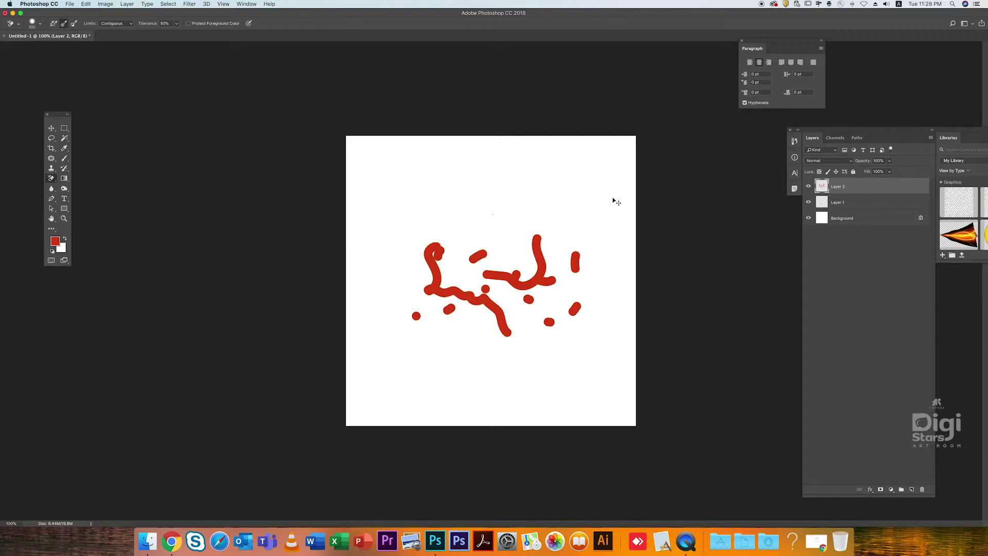
- Undo the background erasing on the lime green rectangle
{"action": "key", "text": "super+z"}
{"action": "key", "text": "super+z"}
{"action": "key", "text": "super+z"}
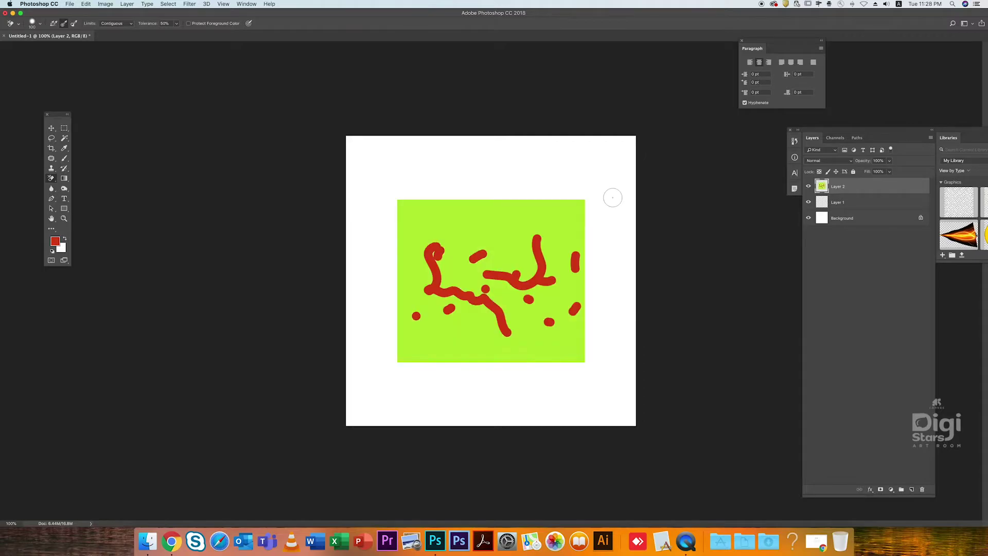
- Try erasing parts of the red strokes and the lime green around them with a smaller Background Eraser tip, and undo it
{"action": "key", "text": "bracketleft"}
{"action": "key", "text": "bracketleft"}
{"action": "mouse_move", "coordinate": [519, 247]}
{"action": "left_mouse_down"}
{"action": "mouse_move", "coordinate": [538, 268]}
{"action": "mouse_move", "coordinate": [516, 280]}
{"action": "left_mouse_up"}
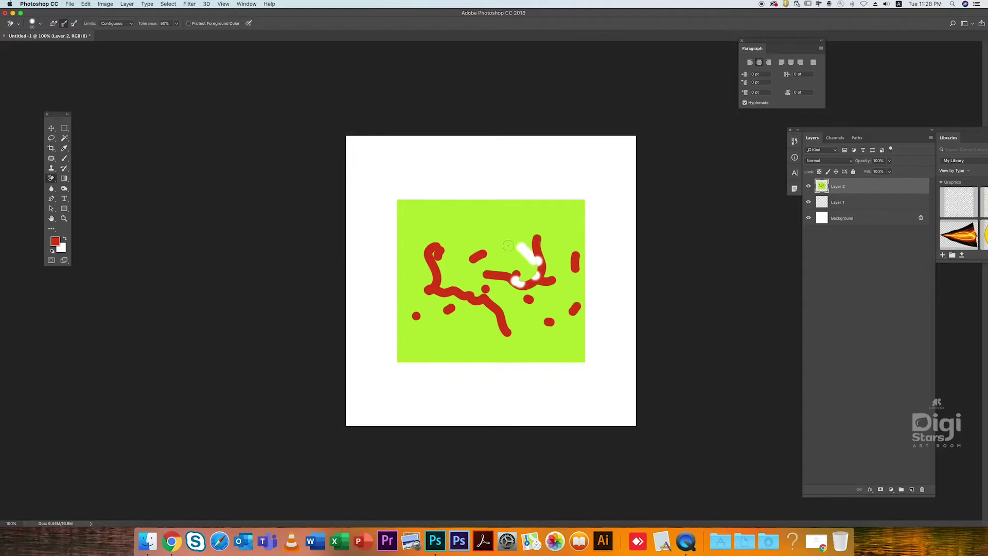
{"action": "left_click_drag", "start_coordinate": [497, 258], "coordinate": [516, 274]}
{"action": "left_click", "coordinate": [493, 273]}
{"action": "left_click_drag", "start_coordinate": [493, 274], "coordinate": [507, 277]}
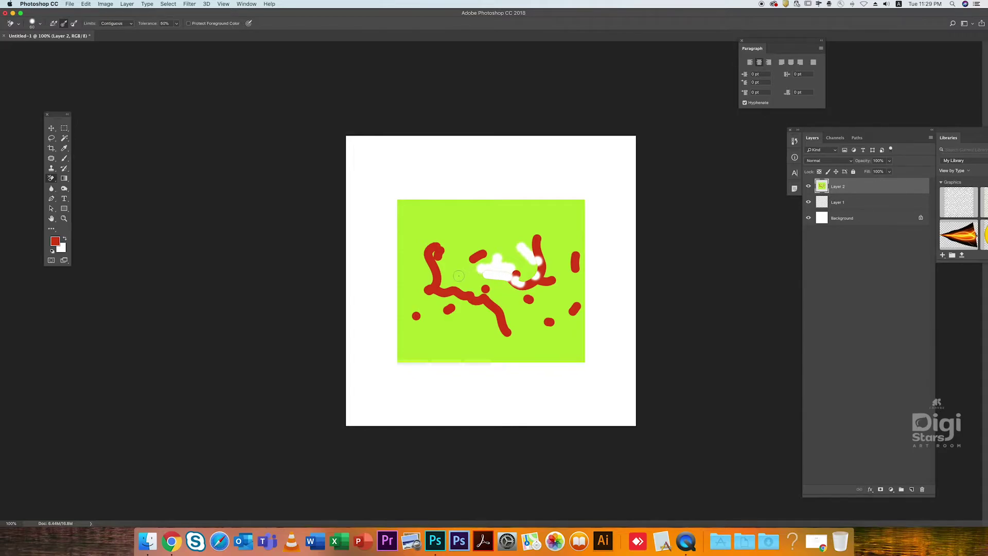
{"action": "mouse_move", "coordinate": [458, 276]}
{"action": "left_mouse_down"}
{"action": "mouse_move", "coordinate": [510, 298]}
{"action": "mouse_move", "coordinate": [530, 291]}
{"action": "mouse_move", "coordinate": [412, 265]}
{"action": "mouse_move", "coordinate": [346, 282]}
{"action": "mouse_move", "coordinate": [384, 294]}
{"action": "mouse_move", "coordinate": [519, 220]}
{"action": "mouse_move", "coordinate": [412, 242]}
{"action": "mouse_move", "coordinate": [481, 215]}
{"action": "mouse_move", "coordinate": [388, 251]}
{"action": "left_mouse_up"}
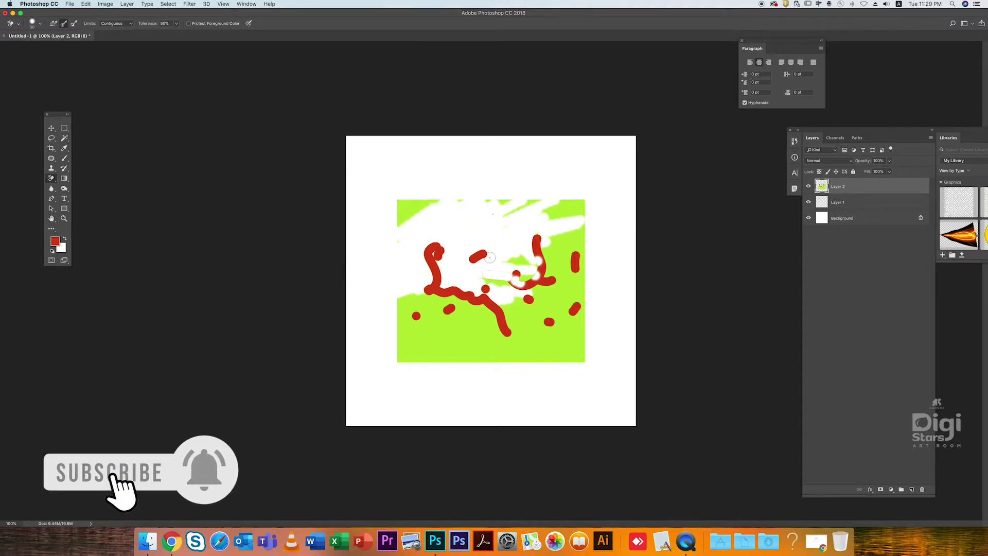
{"action": "key", "text": "super+z"}
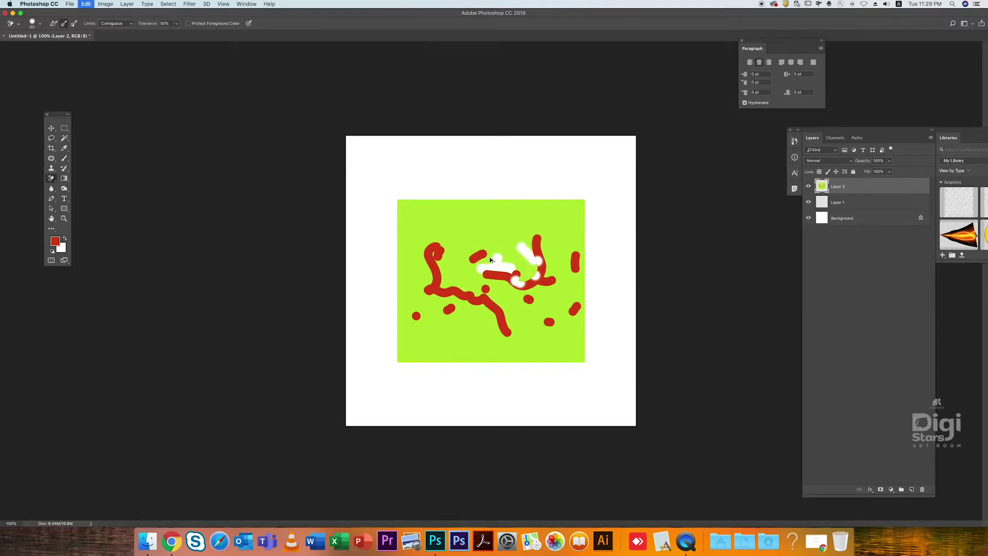
{"action": "key", "text": "super+z"}
- Switch to the Move Tool and close the painted document without saving it
{"action": "left_click", "coordinate": [50, 128]}
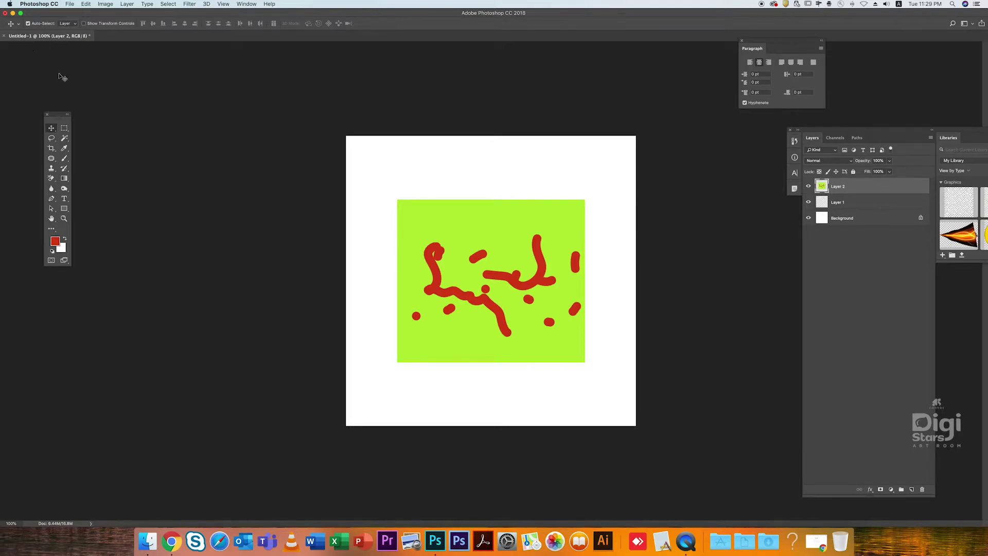
{"action": "left_click", "coordinate": [4, 39]}
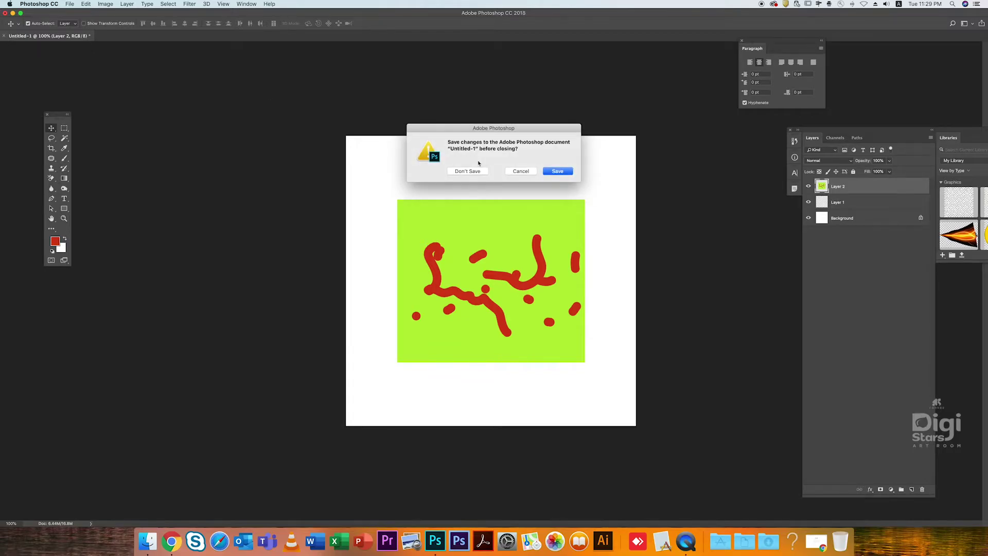
{"action": "left_click", "coordinate": [467, 172]}
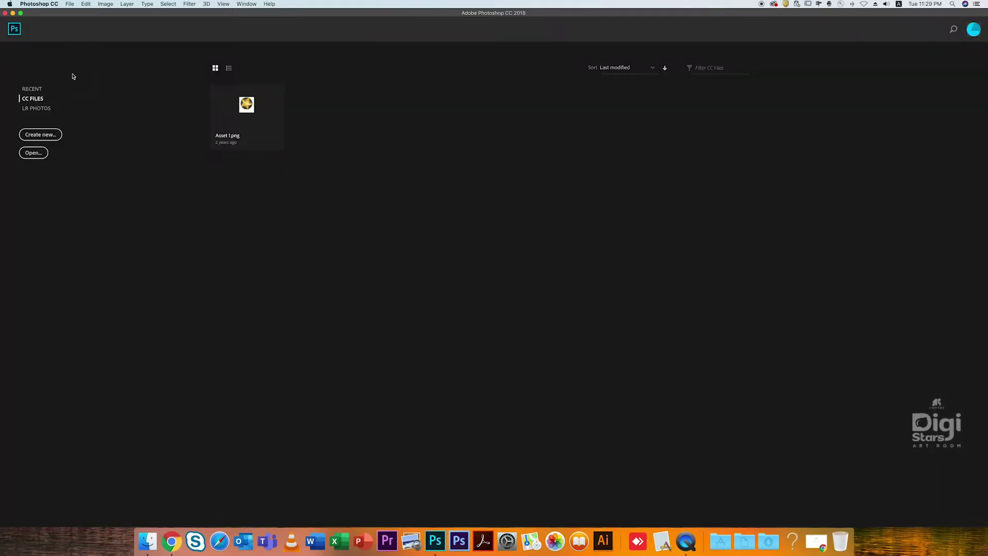
- Open the landscape photo shutterstock_1181963548.jpg from the Digi folder
{"action": "key", "text": "super+o"}
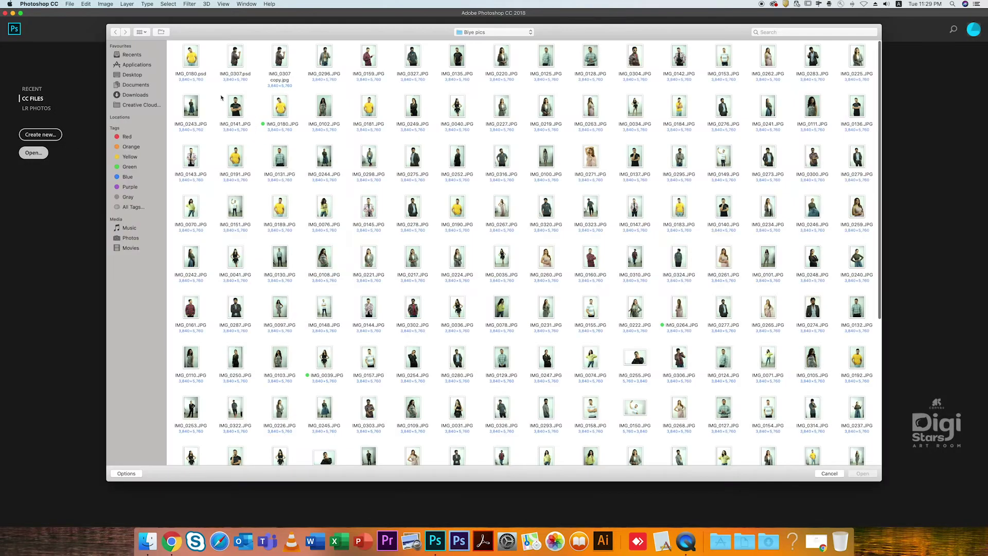
{"action": "double_click", "coordinate": [199, 59]}
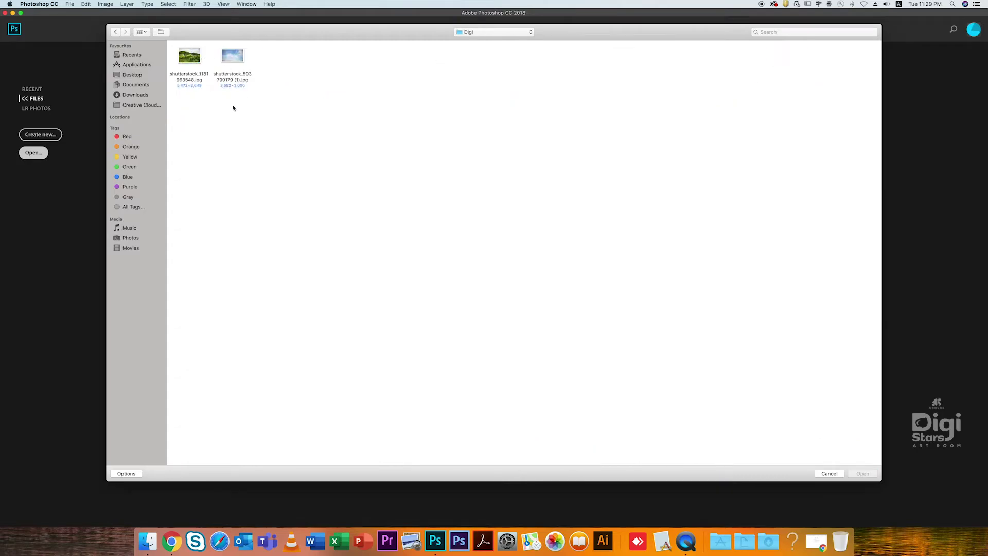
{"action": "left_click", "coordinate": [189, 58]}
{"action": "left_click", "coordinate": [856, 474]}
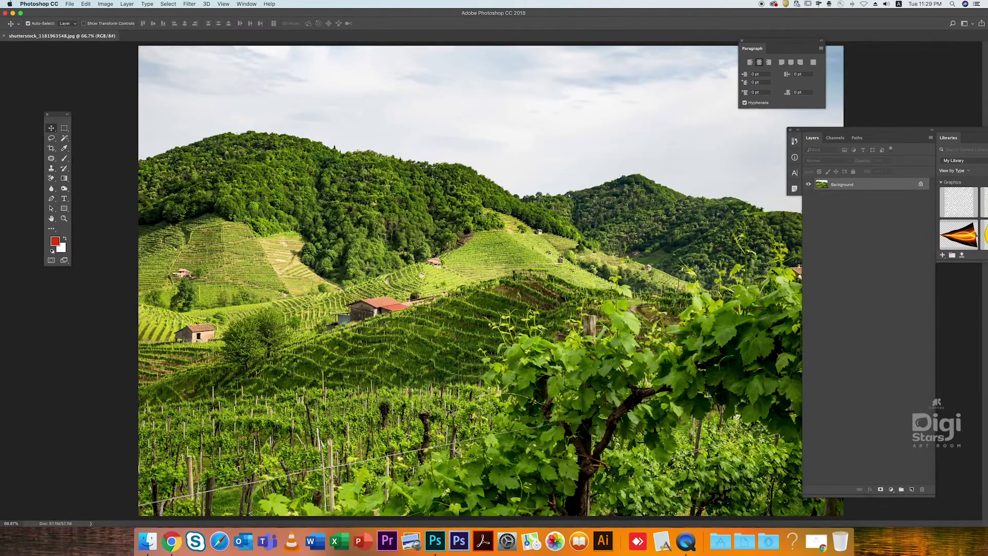
- Show the photo in full screen mode and shift the floating toolbox clear of it
{"action": "key", "text": "f"}
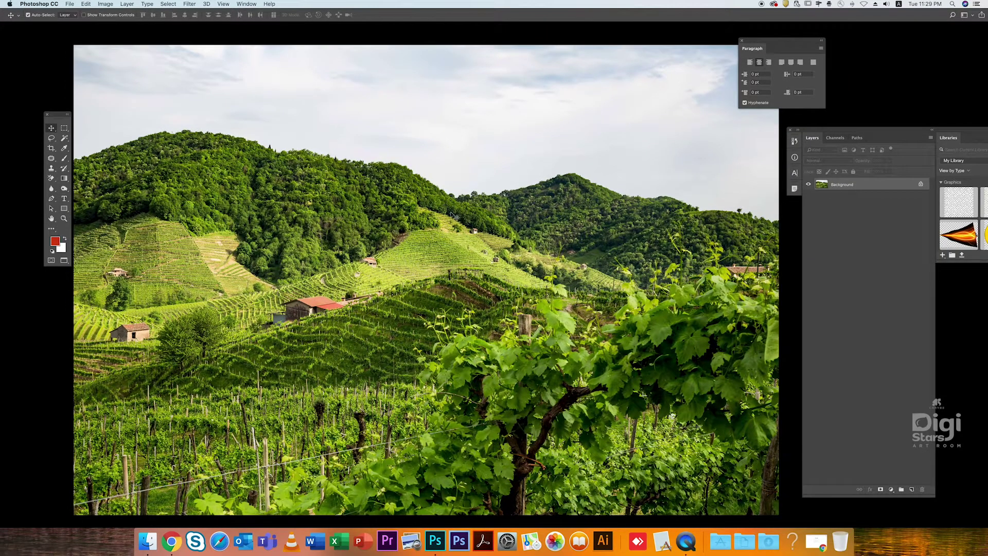
{"action": "left_click_drag", "start_coordinate": [61, 117], "coordinate": [30, 117]}
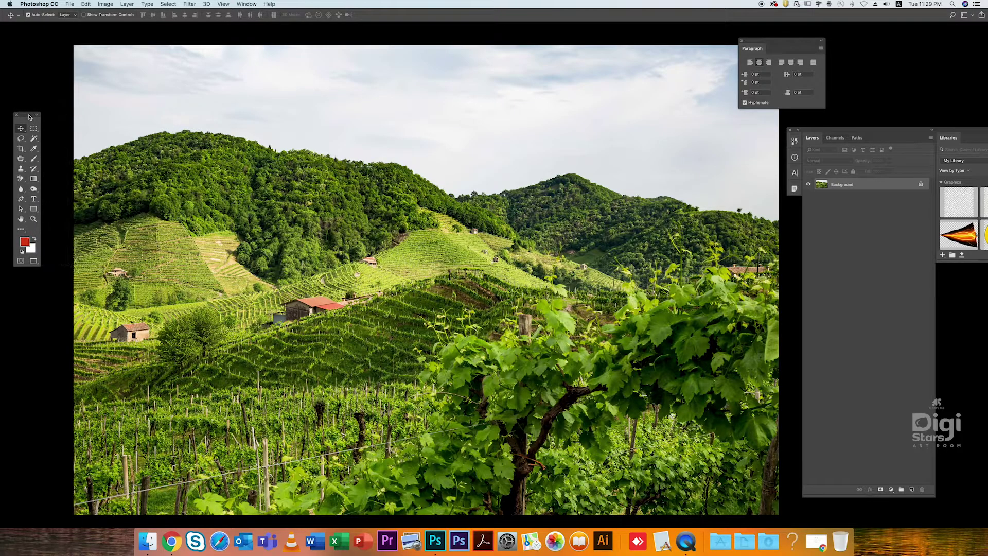
{"action": "left_click_drag", "start_coordinate": [426, 165], "coordinate": [422, 167]}
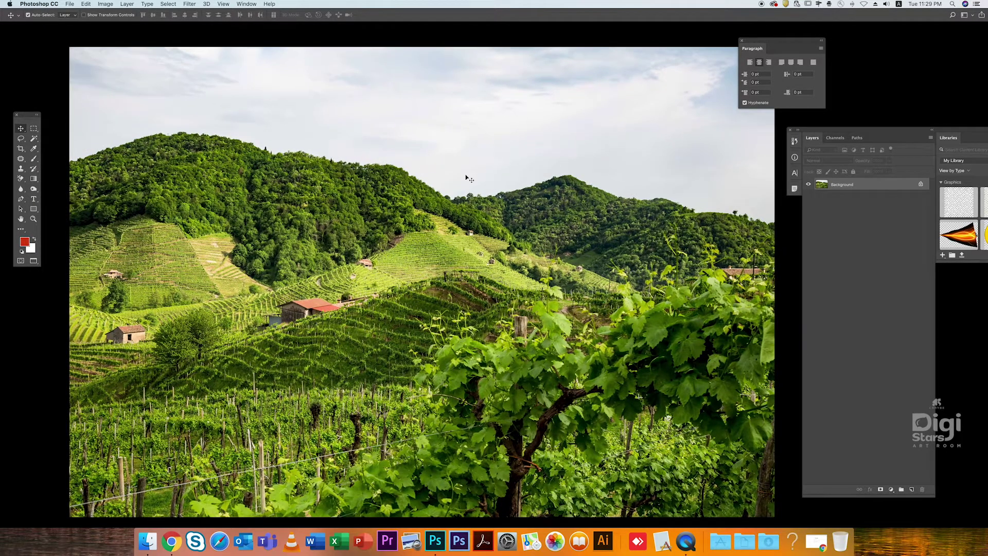
- Duplicate the Background layer and move the Paragraph panel off the photo
{"action": "key", "text": "super+j"}
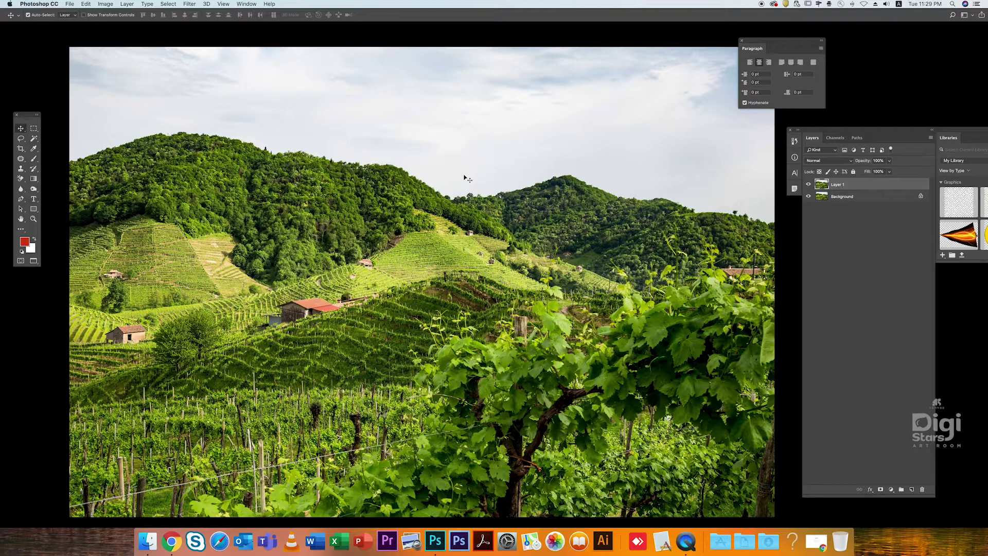
{"action": "left_click", "coordinate": [32, 157]}
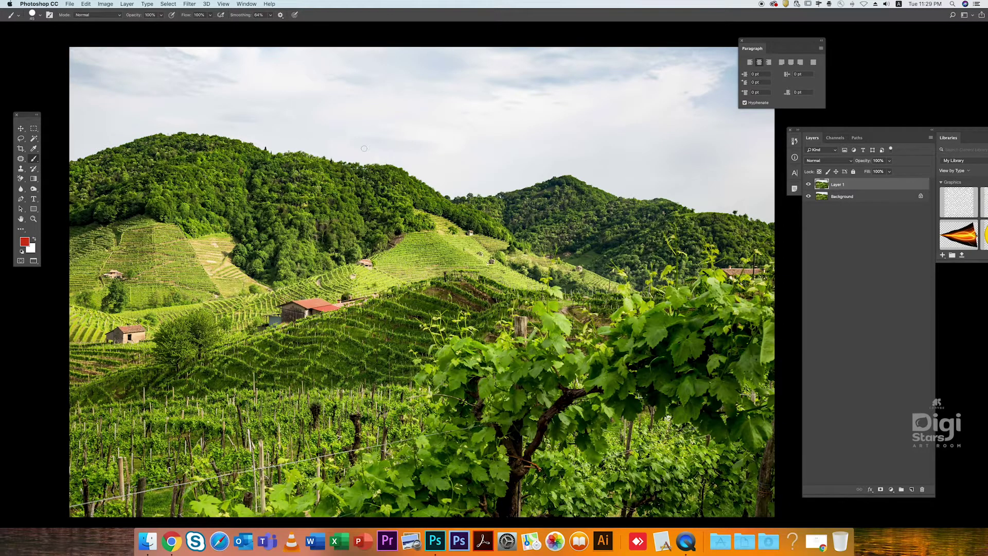
{"action": "left_click_drag", "start_coordinate": [772, 43], "coordinate": [903, 51]}
{"action": "left_click_drag", "start_coordinate": [331, 113], "coordinate": [329, 107]}
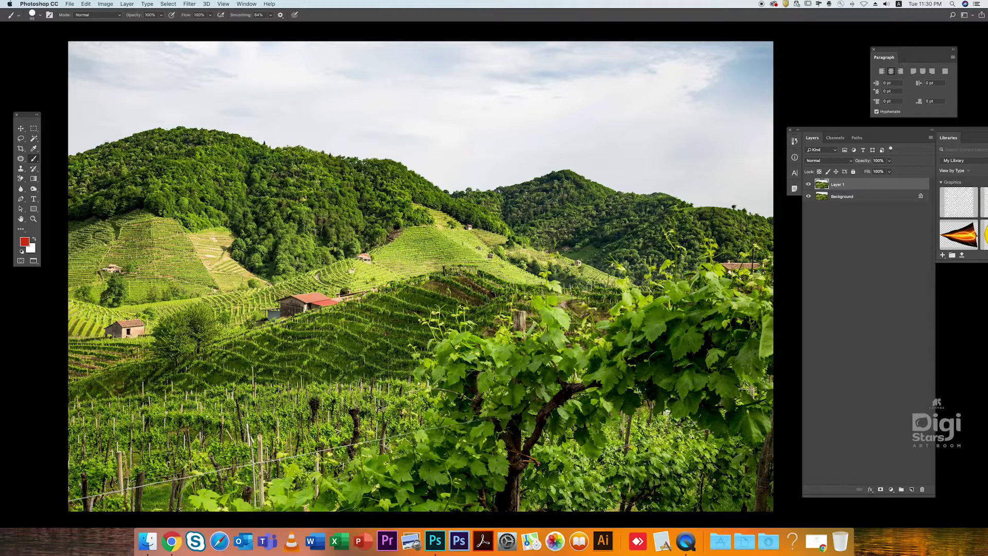
- Activate the Background Eraser Tool and enlarge its tip for erasing the sky
{"action": "left_click", "coordinate": [21, 179]}
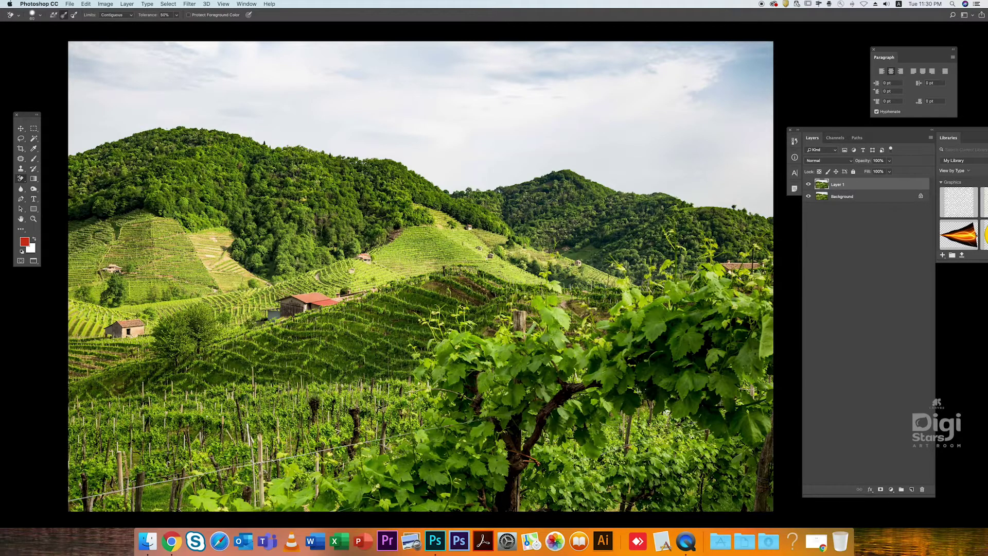
{"action": "left_click_drag", "start_coordinate": [288, 183], "coordinate": [281, 183]}
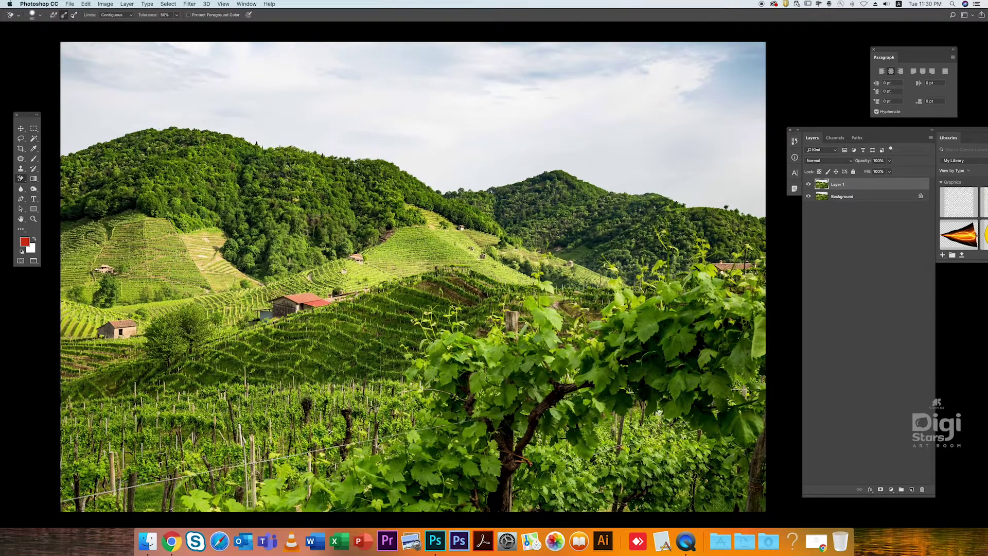
{"action": "key", "text": "bracketright"}
{"action": "key", "text": "bracketright"}
{"action": "key", "text": "bracketright"}
{"action": "key", "text": "bracketright"}
{"action": "key", "text": "bracketright"}
{"action": "key", "text": "bracketright"}
{"action": "key", "text": "bracketright"}
{"action": "scroll", "coordinate": [512, 164], "scroll_direction": "down", "scroll_amount": 1}
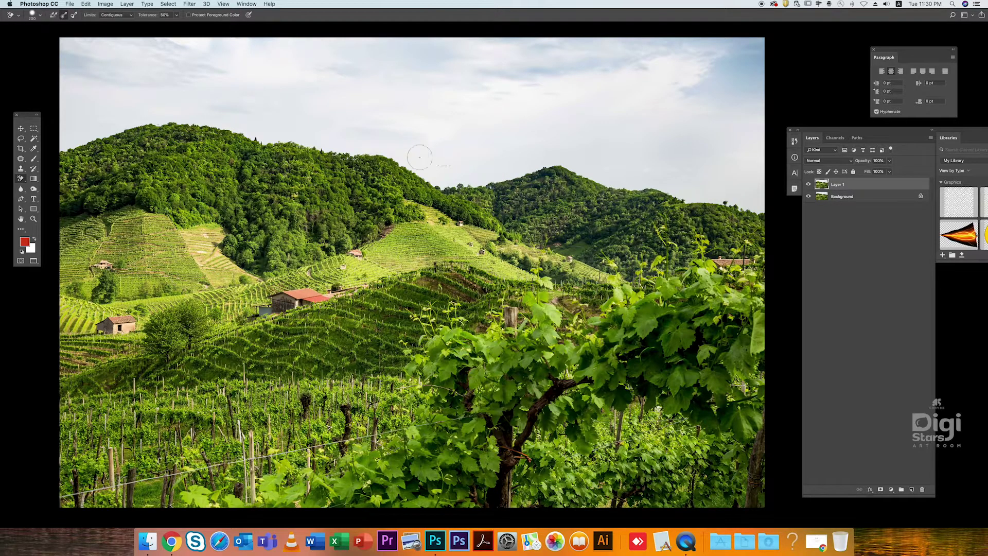
{"action": "key", "text": "bracketleft"}
{"action": "key", "text": "bracketleft"}
- Create a new layer directly above Background and fill it with the red foreground color
{"action": "left_click", "coordinate": [842, 197]}
{"action": "key", "text": "super+shift+n"}
{"action": "key", "text": "Return"}
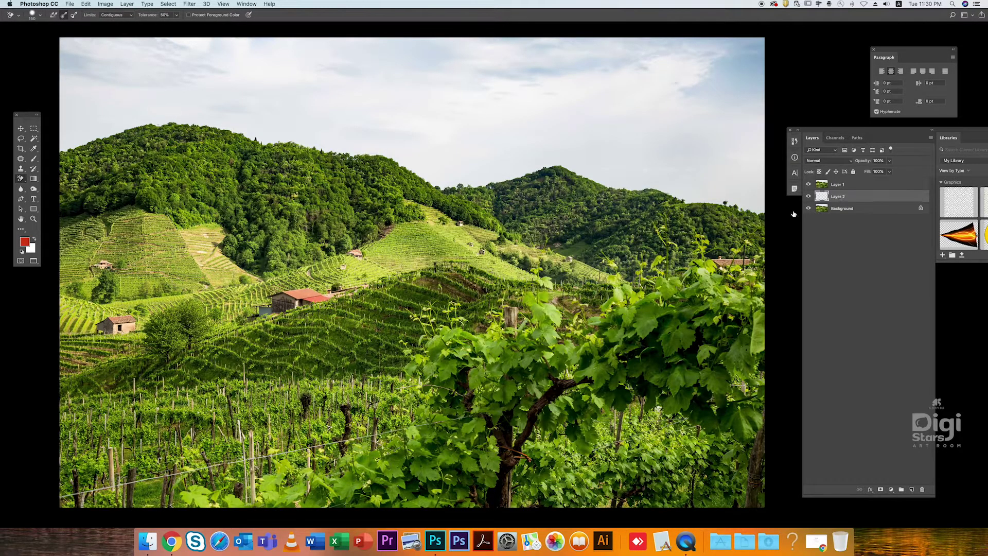
{"action": "key", "text": "alt+BackSpace"}
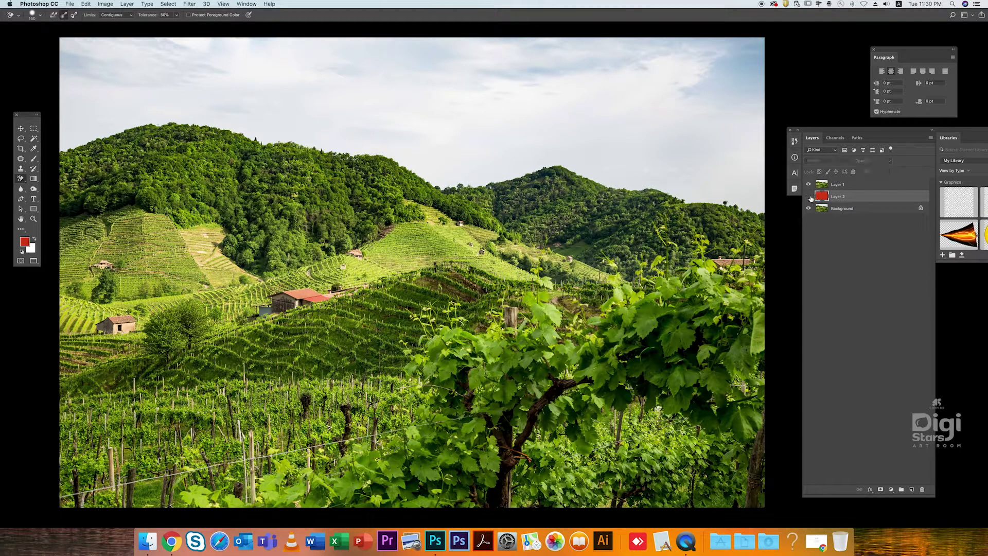
- On Layer 1, erase the sky along the hill ridge across the photo's full width with the Background Eraser
{"action": "left_click", "coordinate": [865, 187]}
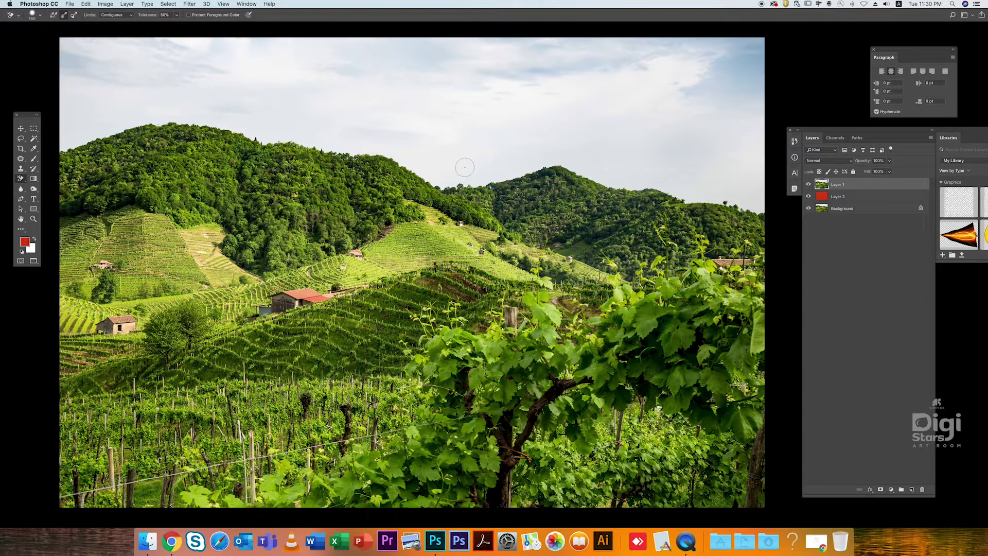
{"action": "left_click_drag", "start_coordinate": [478, 160], "coordinate": [476, 161]}
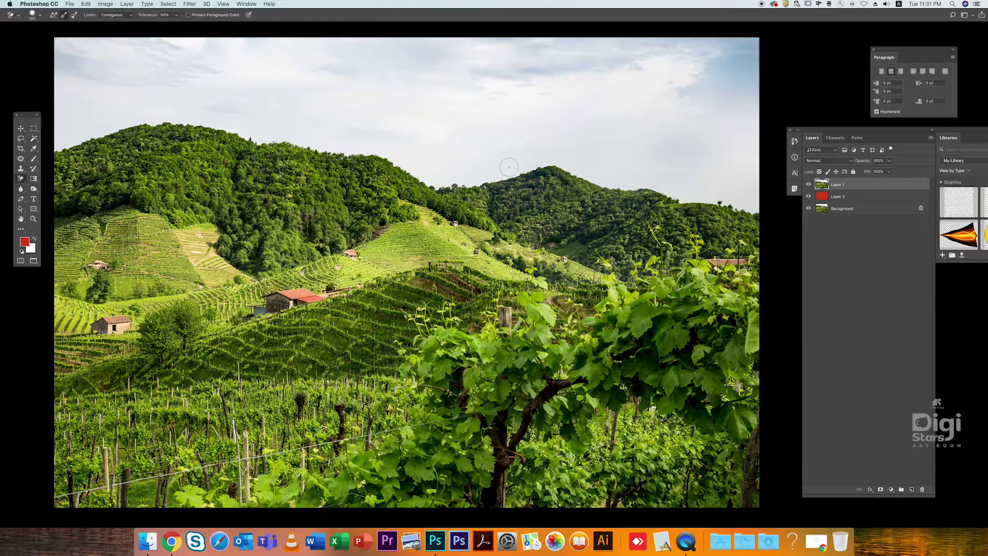
{"action": "mouse_move", "coordinate": [509, 166]}
{"action": "left_mouse_down"}
{"action": "mouse_move", "coordinate": [498, 172]}
{"action": "mouse_move", "coordinate": [583, 167]}
{"action": "mouse_move", "coordinate": [598, 180]}
{"action": "mouse_move", "coordinate": [754, 206]}
{"action": "mouse_move", "coordinate": [618, 167]}
{"action": "left_mouse_up"}
{"action": "mouse_move", "coordinate": [744, 175]}
{"action": "left_mouse_down"}
{"action": "mouse_move", "coordinate": [590, 170]}
{"action": "mouse_move", "coordinate": [694, 168]}
{"action": "mouse_move", "coordinate": [444, 175]}
{"action": "mouse_move", "coordinate": [368, 146]}
{"action": "mouse_move", "coordinate": [131, 123]}
{"action": "mouse_move", "coordinate": [228, 124]}
{"action": "mouse_move", "coordinate": [153, 119]}
{"action": "mouse_move", "coordinate": [51, 147]}
{"action": "mouse_move", "coordinate": [97, 126]}
{"action": "mouse_move", "coordinate": [72, 119]}
{"action": "mouse_move", "coordinate": [138, 109]}
{"action": "mouse_move", "coordinate": [384, 141]}
{"action": "mouse_move", "coordinate": [443, 174]}
{"action": "mouse_move", "coordinate": [454, 164]}
{"action": "mouse_move", "coordinate": [465, 169]}
{"action": "mouse_move", "coordinate": [444, 175]}
{"action": "mouse_move", "coordinate": [567, 149]}
{"action": "mouse_move", "coordinate": [543, 153]}
{"action": "mouse_move", "coordinate": [644, 164]}
{"action": "mouse_move", "coordinate": [538, 164]}
{"action": "mouse_move", "coordinate": [649, 159]}
{"action": "mouse_move", "coordinate": [620, 165]}
{"action": "mouse_move", "coordinate": [761, 170]}
{"action": "mouse_move", "coordinate": [626, 159]}
{"action": "mouse_move", "coordinate": [756, 147]}
{"action": "mouse_move", "coordinate": [625, 153]}
{"action": "mouse_move", "coordinate": [736, 140]}
{"action": "mouse_move", "coordinate": [689, 133]}
{"action": "mouse_move", "coordinate": [739, 133]}
{"action": "mouse_move", "coordinate": [720, 121]}
{"action": "mouse_move", "coordinate": [754, 115]}
{"action": "mouse_move", "coordinate": [448, 152]}
{"action": "mouse_move", "coordinate": [361, 136]}
{"action": "mouse_move", "coordinate": [354, 124]}
{"action": "mouse_move", "coordinate": [82, 109]}
{"action": "mouse_move", "coordinate": [144, 91]}
{"action": "mouse_move", "coordinate": [507, 128]}
{"action": "mouse_move", "coordinate": [479, 135]}
{"action": "mouse_move", "coordinate": [617, 124]}
{"action": "mouse_move", "coordinate": [376, 106]}
{"action": "mouse_move", "coordinate": [681, 148]}
{"action": "mouse_move", "coordinate": [686, 119]}
{"action": "mouse_move", "coordinate": [762, 107]}
{"action": "mouse_move", "coordinate": [768, 86]}
{"action": "mouse_move", "coordinate": [615, 121]}
{"action": "mouse_move", "coordinate": [669, 92]}
{"action": "mouse_move", "coordinate": [757, 64]}
{"action": "mouse_move", "coordinate": [659, 100]}
{"action": "mouse_move", "coordinate": [774, 68]}
{"action": "left_mouse_up"}
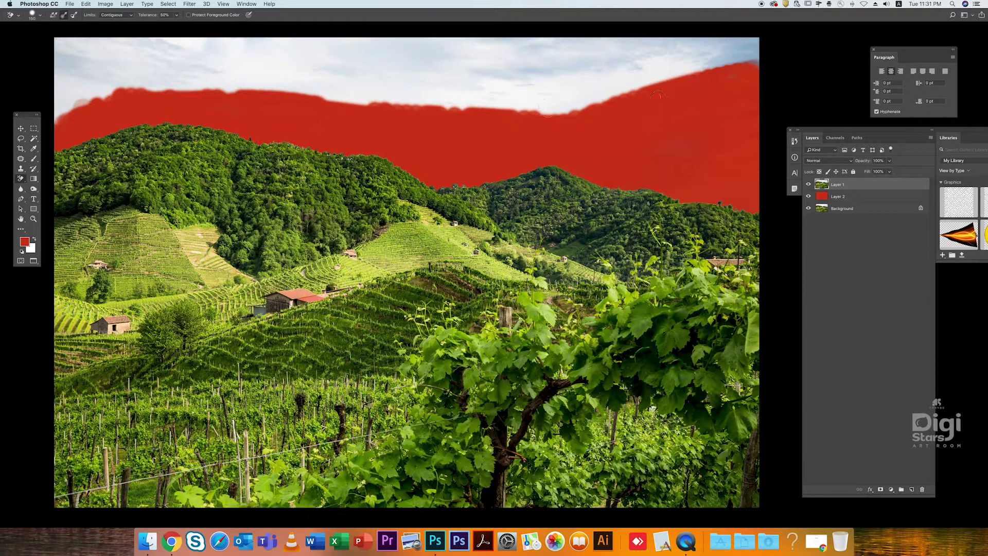
- Lower the Background Eraser's tolerance to 16% and erase a short strip of the upper sky
{"action": "left_click", "coordinate": [177, 16]}
{"action": "left_click_drag", "start_coordinate": [175, 26], "coordinate": [163, 27]}
{"action": "mouse_move", "coordinate": [236, 82]}
{"action": "left_mouse_down"}
{"action": "mouse_move", "coordinate": [283, 86]}
{"action": "mouse_move", "coordinate": [407, 67]}
{"action": "left_mouse_up"}
- Raise the Background Eraser's tolerance to 78% and erase more of the sky above the cleared band
{"action": "left_click", "coordinate": [176, 16]}
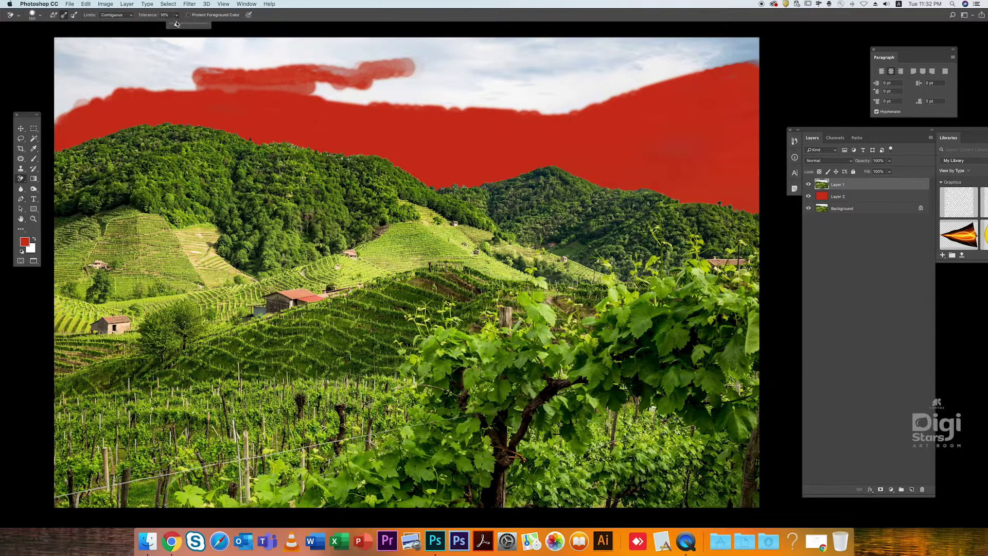
{"action": "left_click_drag", "start_coordinate": [176, 26], "coordinate": [204, 27]}
{"action": "mouse_move", "coordinate": [391, 77]}
{"action": "left_mouse_down"}
{"action": "mouse_move", "coordinate": [331, 93]}
{"action": "mouse_move", "coordinate": [414, 97]}
{"action": "mouse_move", "coordinate": [290, 89]}
{"action": "mouse_move", "coordinate": [544, 94]}
{"action": "mouse_move", "coordinate": [377, 96]}
{"action": "mouse_move", "coordinate": [542, 116]}
{"action": "left_mouse_up"}
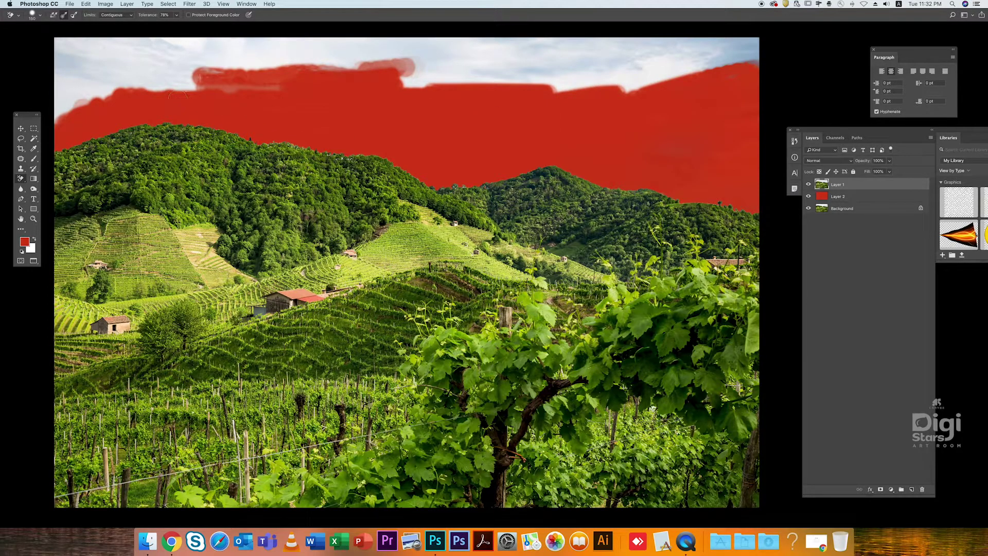
- Switch to the regular Eraser Tool and erase a few strokes across the remaining upper sky
{"action": "left_click_drag", "start_coordinate": [545, 143], "coordinate": [567, 154]}
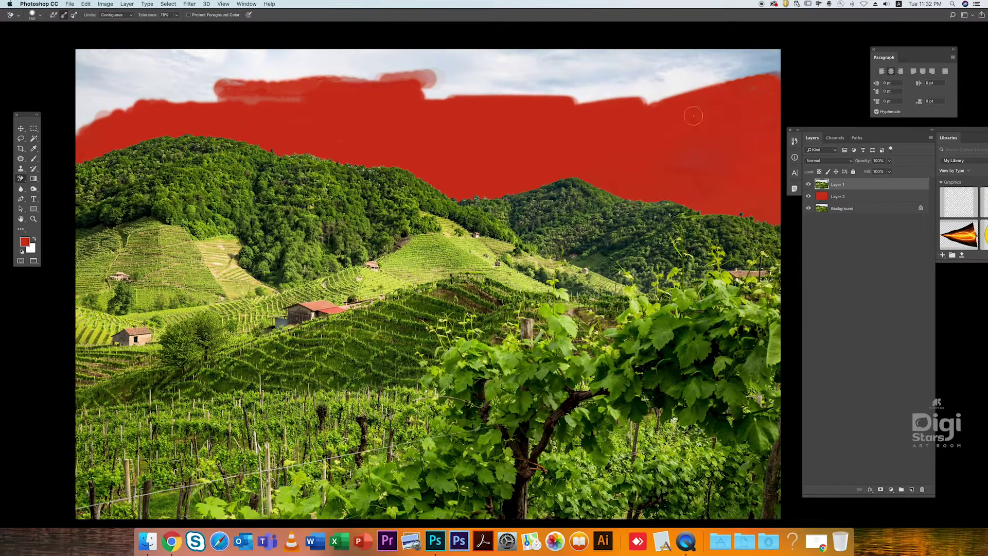
{"action": "left_click", "coordinate": [20, 176]}
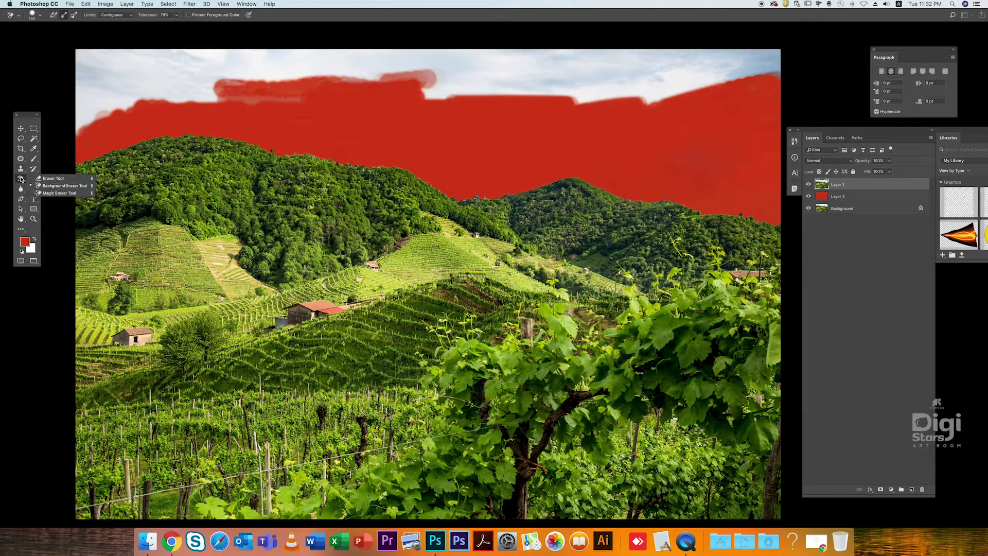
{"action": "left_click", "coordinate": [54, 177]}
{"action": "mouse_move", "coordinate": [265, 64]}
{"action": "left_mouse_down"}
{"action": "mouse_move", "coordinate": [110, 76]}
{"action": "mouse_move", "coordinate": [387, 69]}
{"action": "left_mouse_up"}
{"action": "left_click_drag", "start_coordinate": [355, 85], "coordinate": [189, 92]}
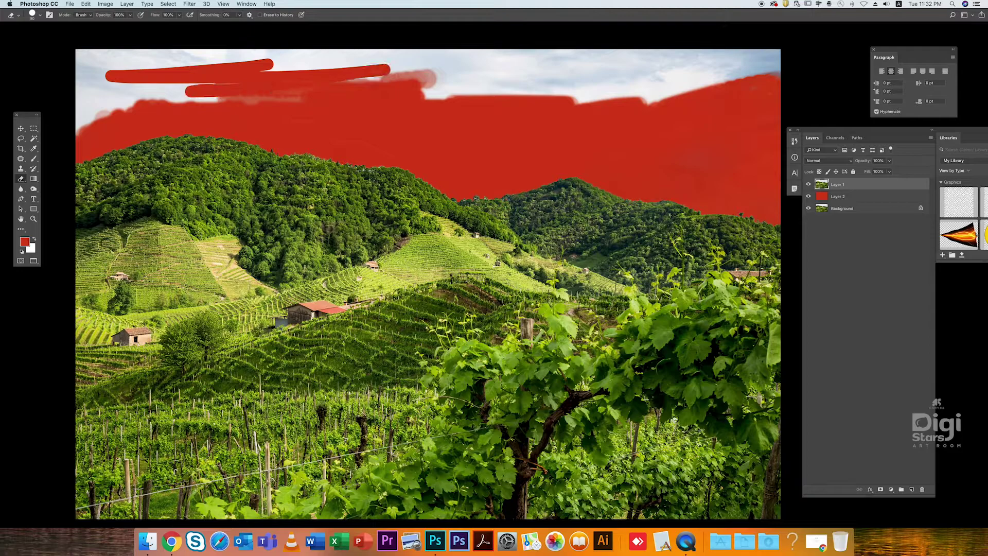
- Enlarge the Eraser tip and erase all the remaining sky up to the photo's upper edge
{"action": "key", "text": "bracketright"}
{"action": "key", "text": "bracketright"}
{"action": "key", "text": "bracketright"}
{"action": "key", "text": "bracketright"}
{"action": "key", "text": "bracketright"}
{"action": "mouse_move", "coordinate": [343, 82]}
{"action": "left_mouse_down"}
{"action": "mouse_move", "coordinate": [103, 103]}
{"action": "mouse_move", "coordinate": [86, 122]}
{"action": "mouse_move", "coordinate": [183, 84]}
{"action": "mouse_move", "coordinate": [91, 62]}
{"action": "mouse_move", "coordinate": [440, 77]}
{"action": "mouse_move", "coordinate": [522, 94]}
{"action": "mouse_move", "coordinate": [797, 57]}
{"action": "mouse_move", "coordinate": [769, 53]}
{"action": "left_mouse_up"}
{"action": "left_click_drag", "start_coordinate": [445, 72], "coordinate": [587, 53]}
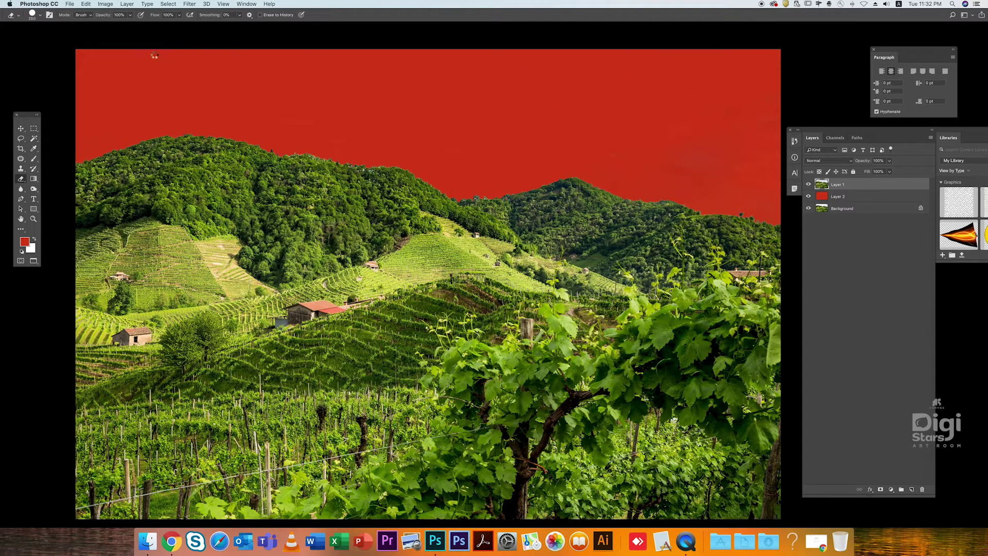
{"action": "mouse_move", "coordinate": [679, 137]}
{"action": "left_mouse_down"}
{"action": "mouse_move", "coordinate": [599, 129]}
{"action": "mouse_move", "coordinate": [645, 171]}
{"action": "left_mouse_up"}
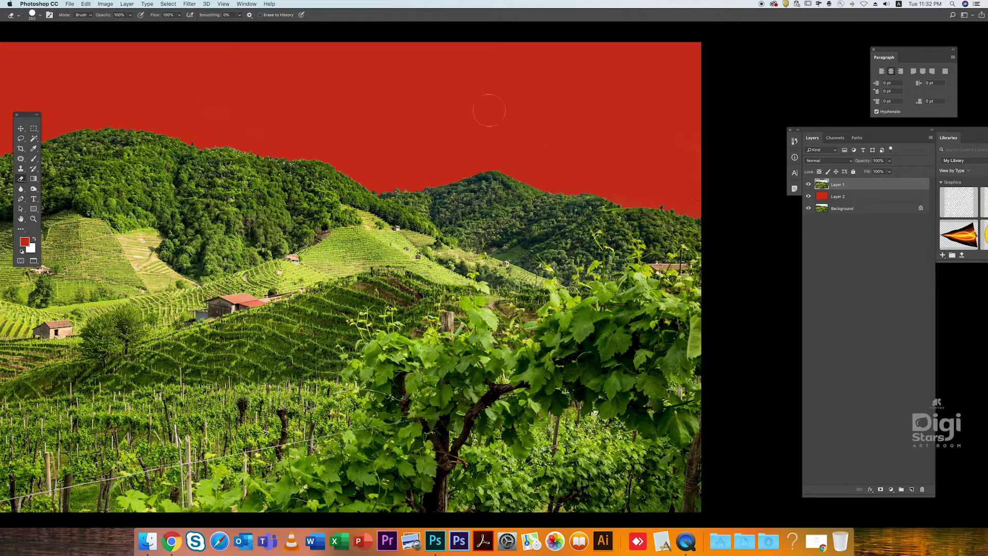
{"action": "left_click_drag", "start_coordinate": [179, 109], "coordinate": [230, 103]}
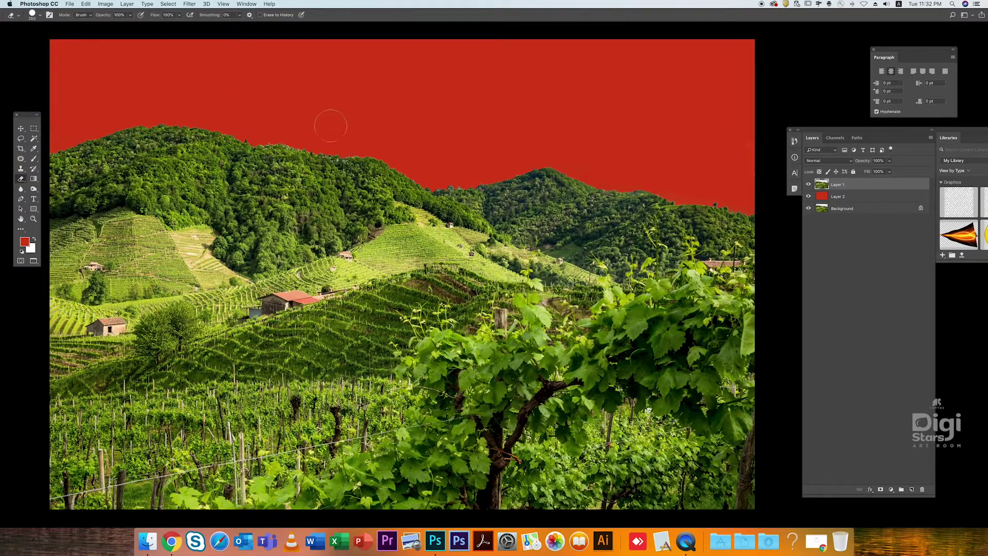
- Toggle the cut-out landscape layer's visibility and check its outline by loading its pixels as a selection, clearing the selection again
{"action": "left_click", "coordinate": [808, 184]}
{"action": "left_click", "coordinate": [808, 184]}
{"action": "left_click", "coordinate": [808, 185]}
{"action": "left_click", "coordinate": [808, 184]}
{"action": "left_click", "coordinate": [819, 186], "text": "super"}
{"action": "key", "text": "super+d"}
{"action": "left_click", "coordinate": [19, 128]}
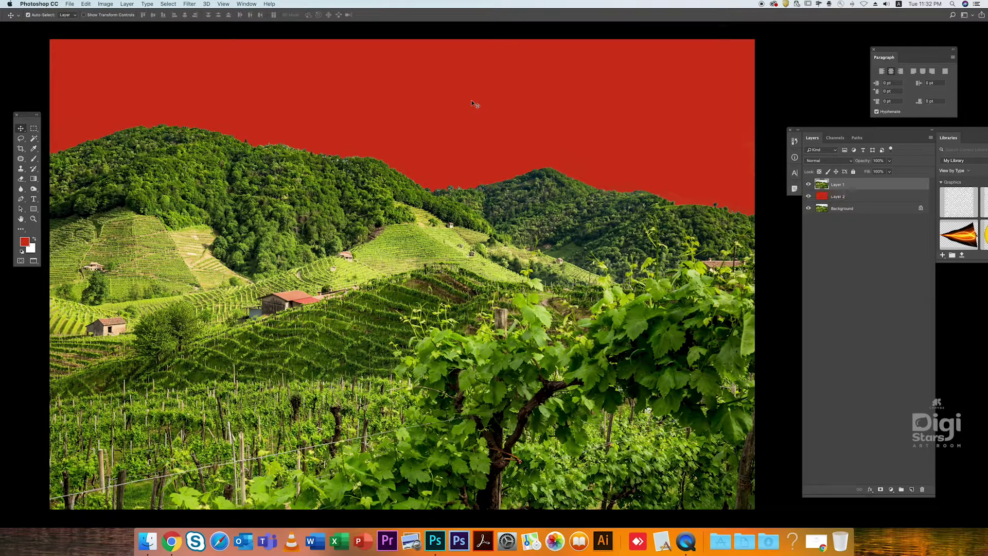
{"action": "left_click", "coordinate": [69, 4]}
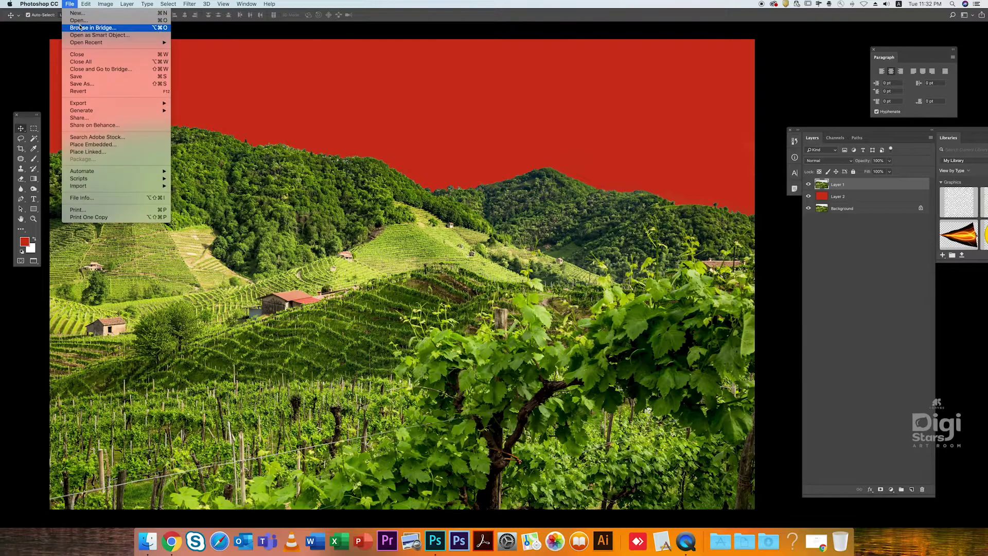
{"action": "left_click", "coordinate": [82, 21]}
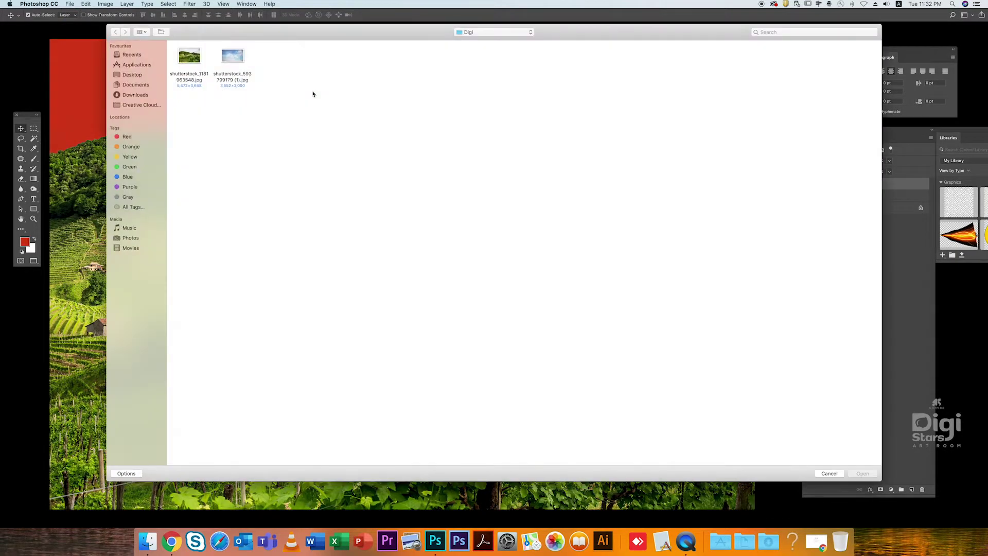
{"action": "left_click", "coordinate": [229, 73]}
{"action": "left_click", "coordinate": [852, 472]}
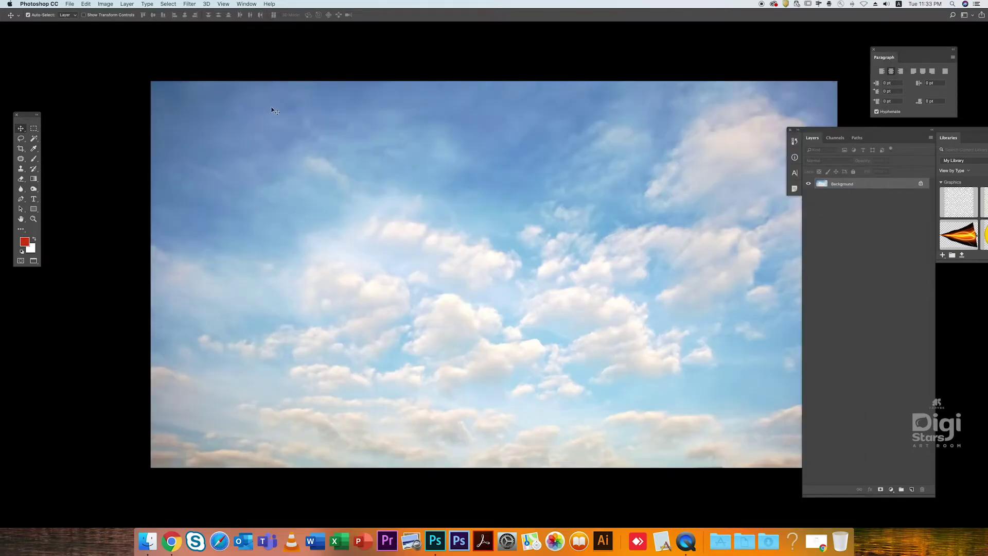
- Copy the sky photo into the landscape document as a new layer, close the sky file and return to full-screen view
{"action": "key", "text": "f"}
{"action": "key", "text": "f"}
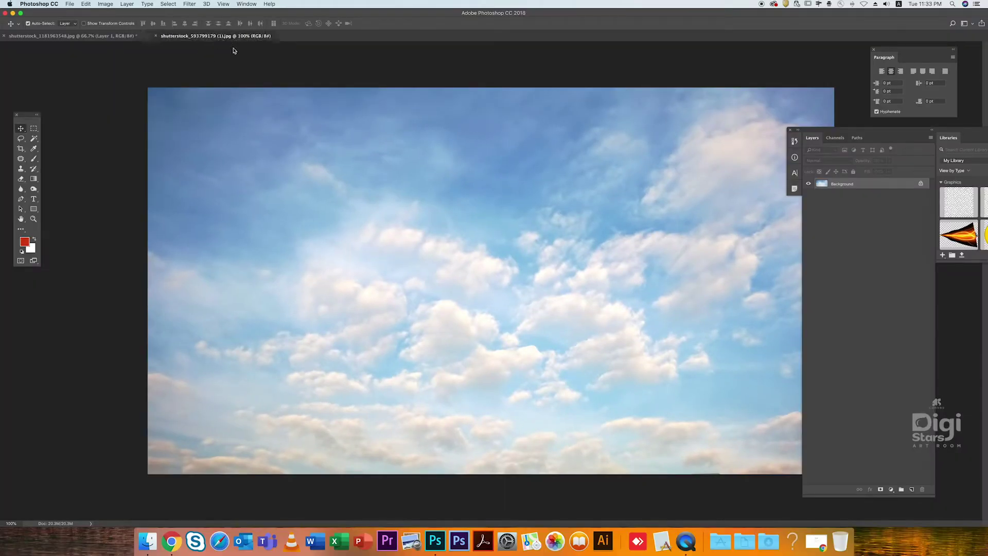
{"action": "left_click_drag", "start_coordinate": [238, 36], "coordinate": [482, 202]}
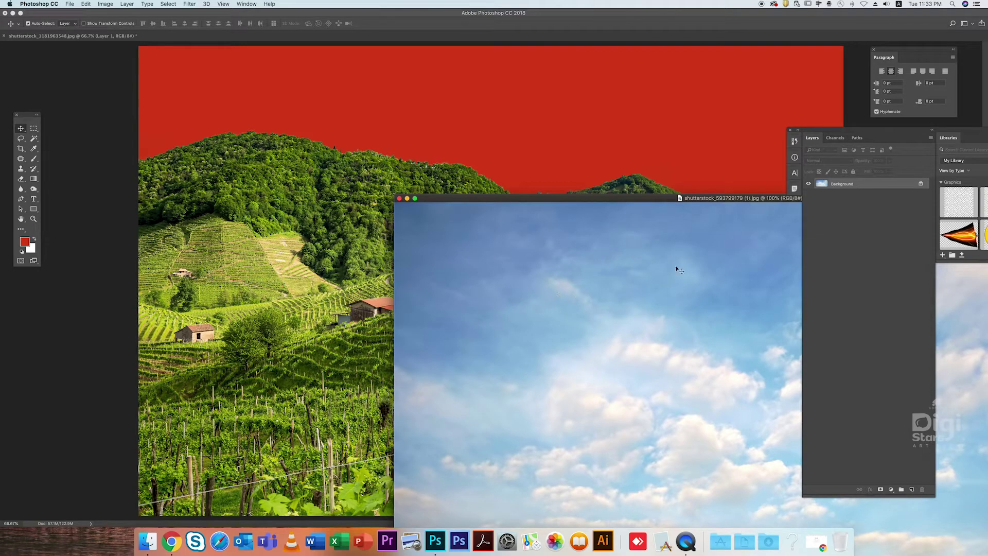
{"action": "left_click_drag", "start_coordinate": [293, 75], "coordinate": [450, 151]}
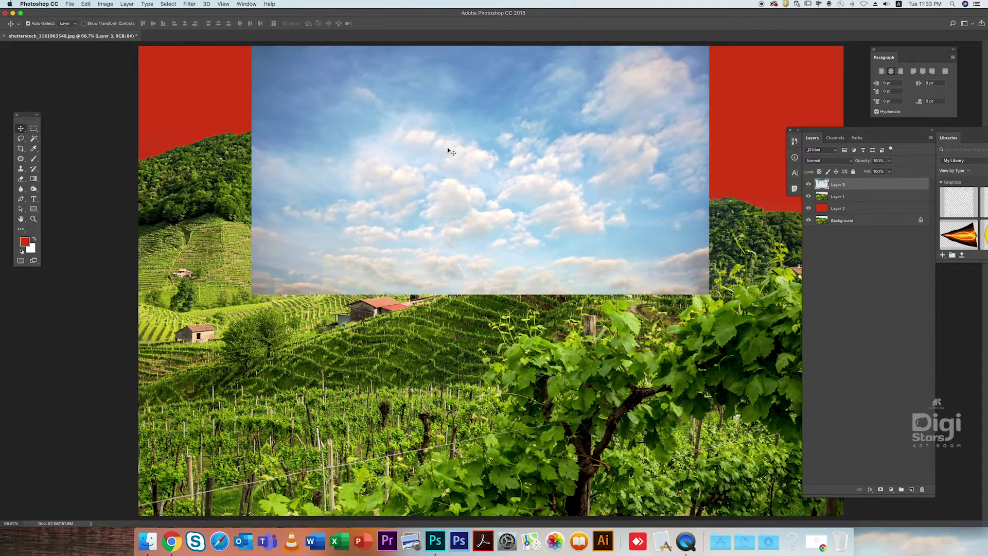
{"action": "key", "text": "ctrl+Tab"}
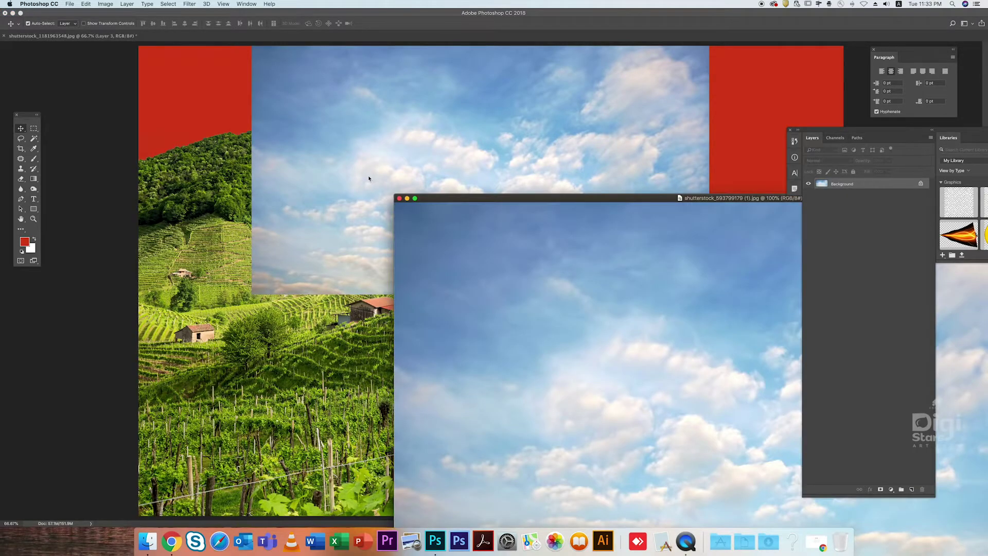
{"action": "left_click", "coordinate": [399, 198]}
{"action": "key", "text": "f"}
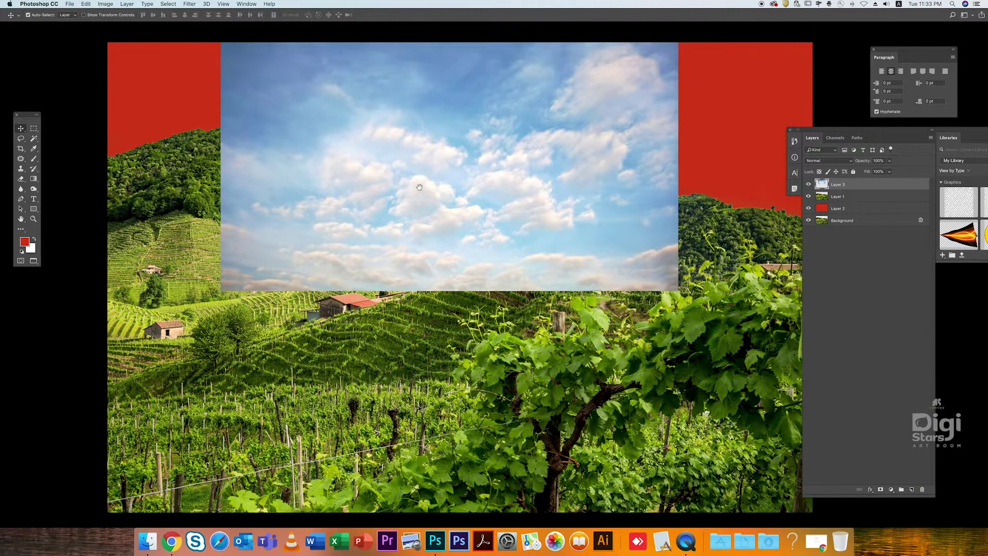
- Reorder the sky layer so it sits directly beneath the cut-out landscape layer and above the red fill layer
{"action": "key", "text": "ctrl+bracketleft"}
{"action": "key", "text": "ctrl+bracketleft"}
{"action": "key", "text": "ctrl+bracketright"}
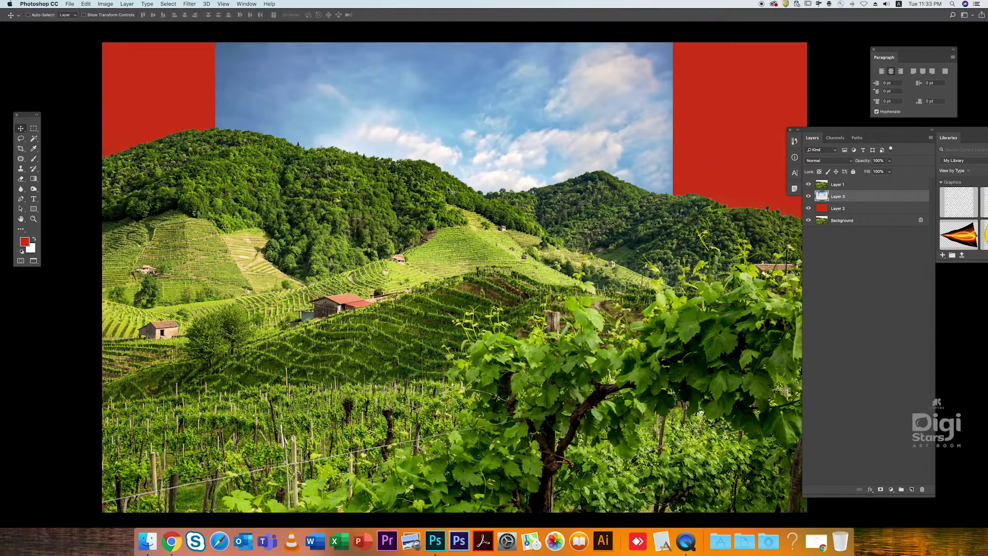
- Free-transform the sky layer, aligning it with the photo's left side and stretching it across the full width
{"action": "key", "text": "ctrl+t"}
{"action": "left_click_drag", "start_coordinate": [360, 139], "coordinate": [287, 133]}
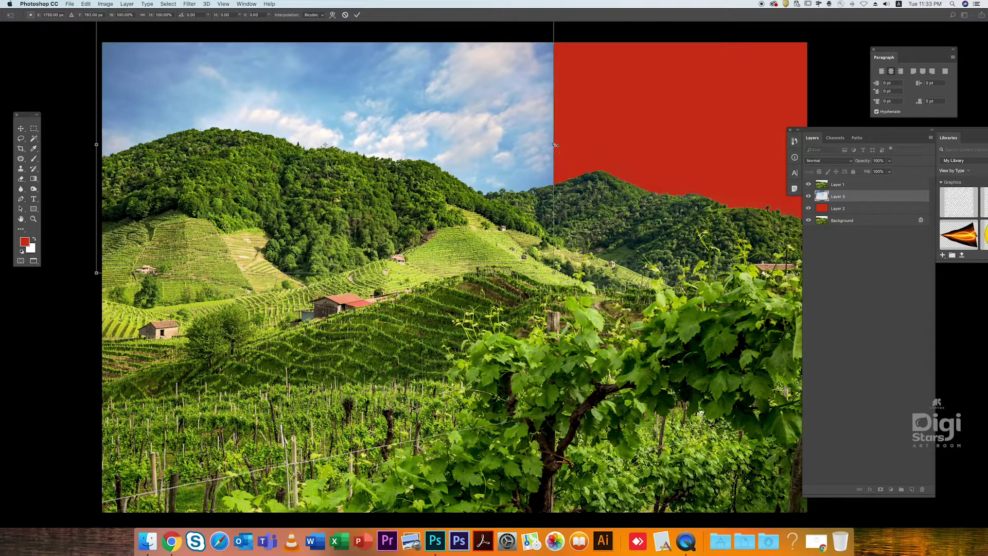
{"action": "left_click_drag", "start_coordinate": [579, 146], "coordinate": [818, 137]}
{"action": "key", "text": "Return"}
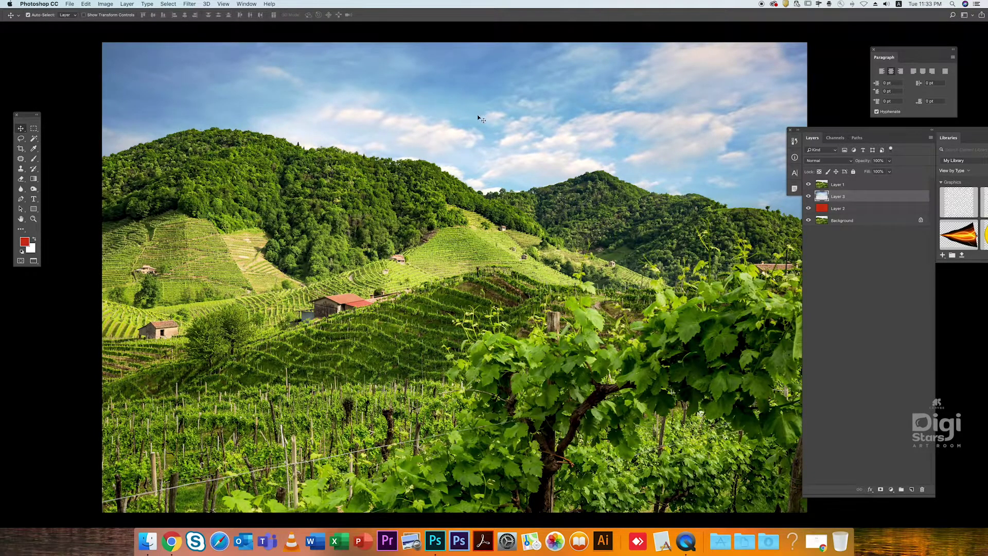
- Compress the sky layer vertically with Free Transform, bringing its lower clouds up to the hills' skyline
{"action": "left_click_drag", "start_coordinate": [468, 127], "coordinate": [458, 178]}
{"action": "key", "text": "super+t"}
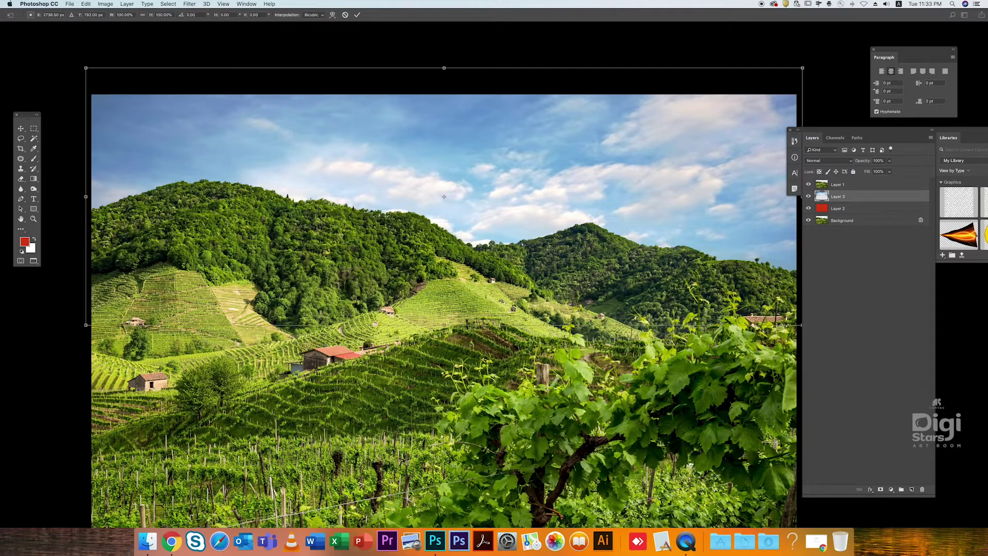
{"action": "scroll", "coordinate": [445, 436], "scroll_direction": "down", "scroll_amount": 5}
{"action": "left_click_drag", "start_coordinate": [411, 200], "coordinate": [441, 323]}
{"action": "key", "text": "Return"}
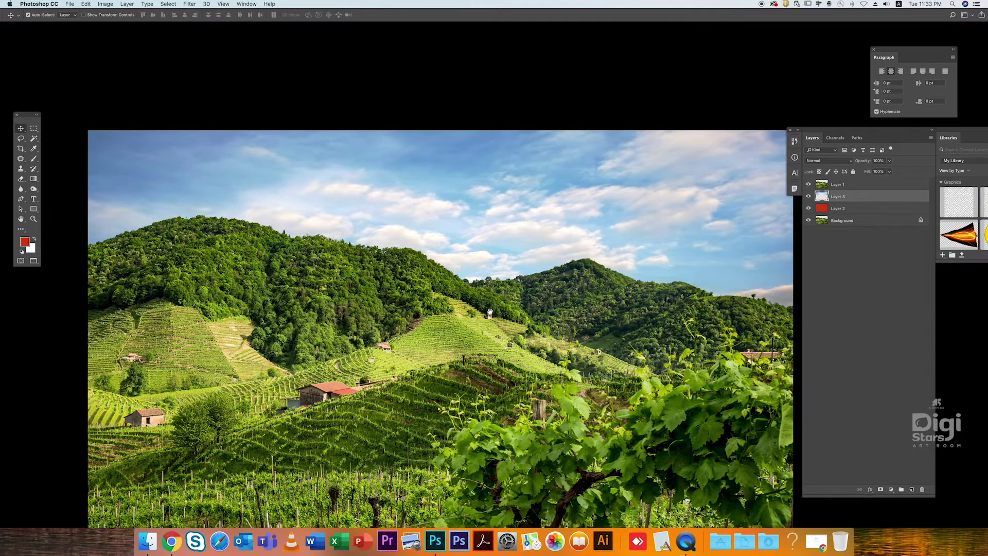
- Group the cut-out landscape layer with the sky layer and hide the red fill layer
{"action": "scroll", "coordinate": [441, 214], "scroll_direction": "down", "scroll_amount": 3}
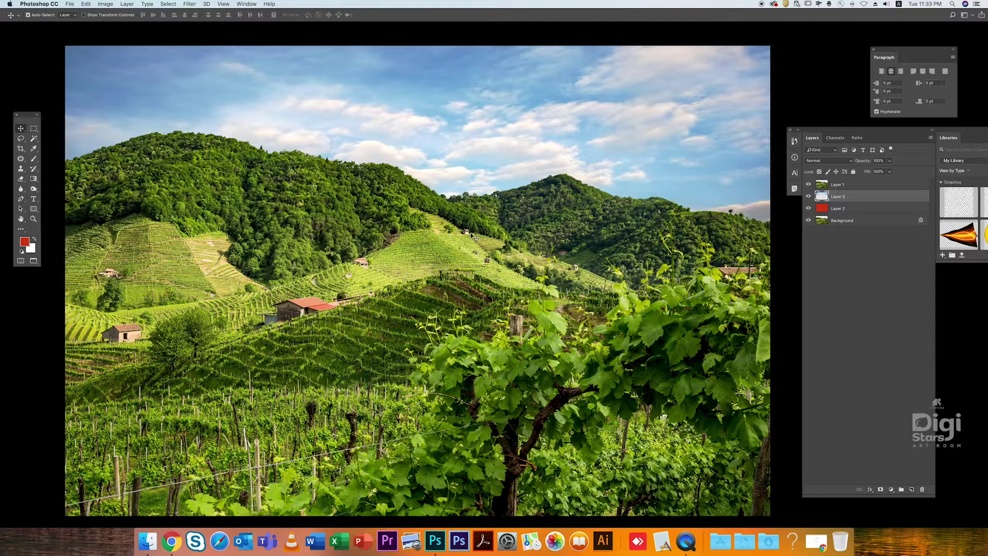
{"action": "left_click", "coordinate": [840, 185], "text": "shift"}
{"action": "key", "text": "super+g"}
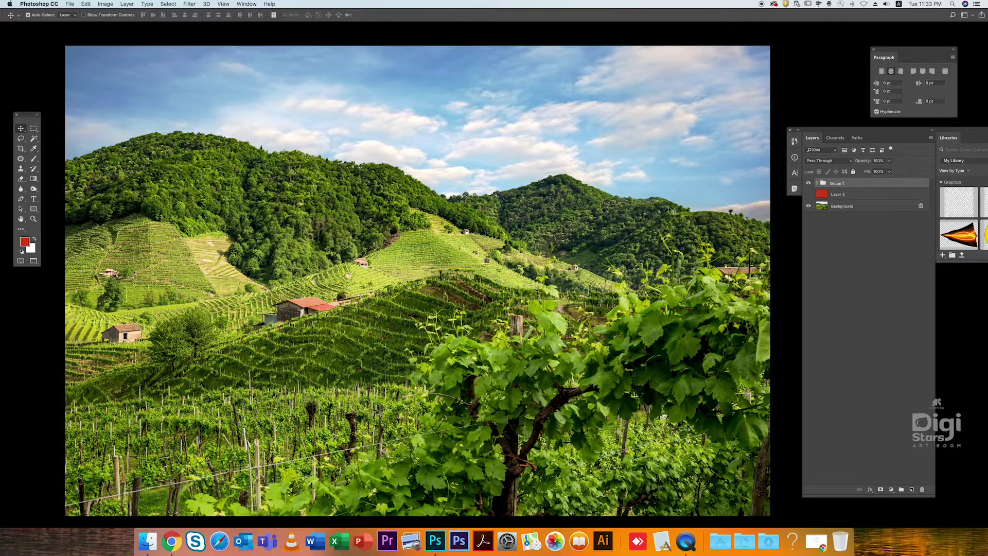
- Compare the original photo with the replaced sky by toggling the group's visibility off and on twice
{"action": "left_click", "coordinate": [809, 184]}
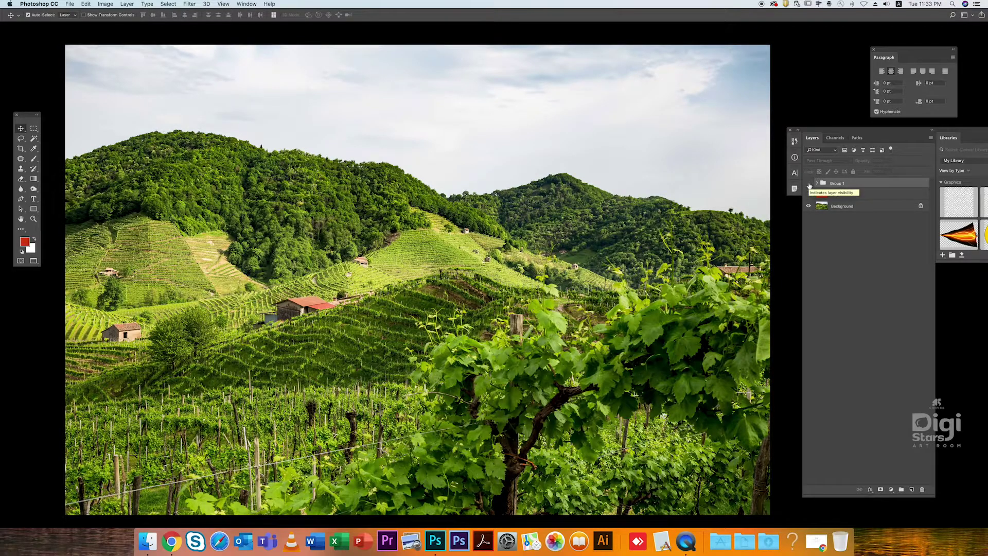
{"action": "left_click", "coordinate": [809, 184]}
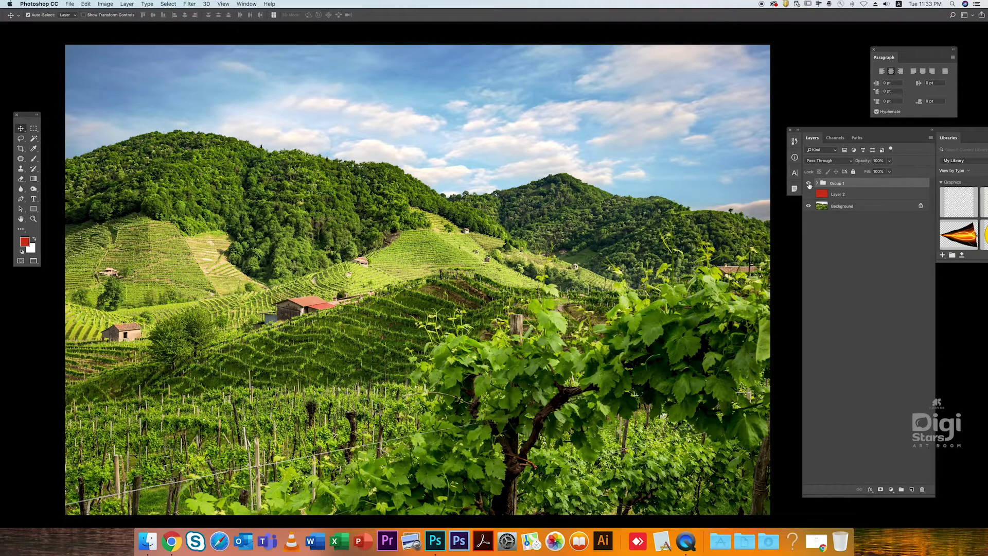
{"action": "left_click", "coordinate": [809, 183]}
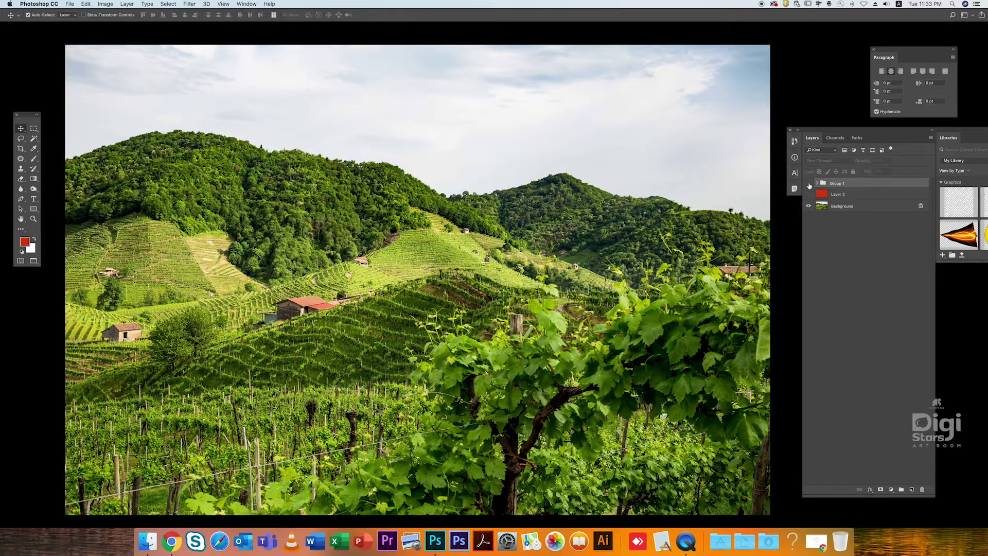
{"action": "left_click", "coordinate": [809, 184]}
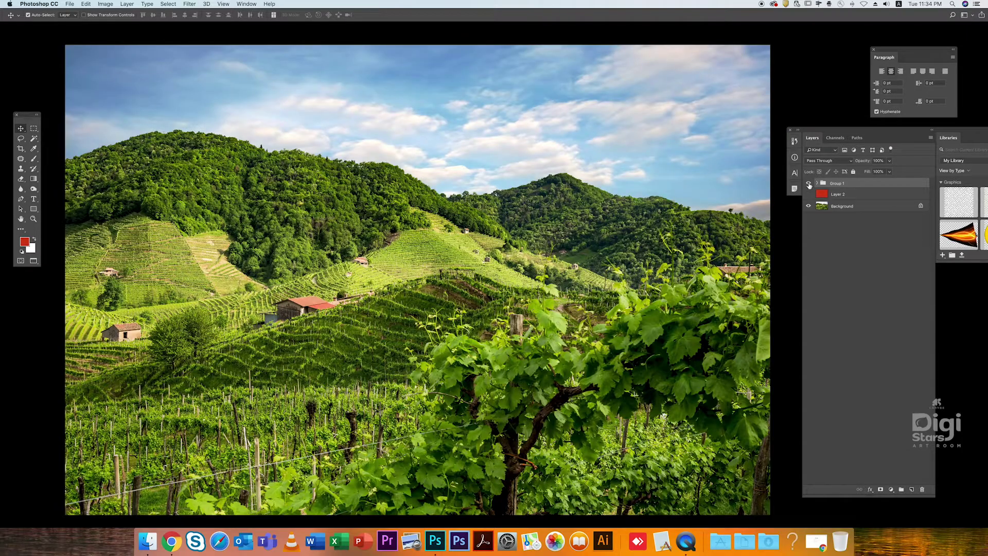